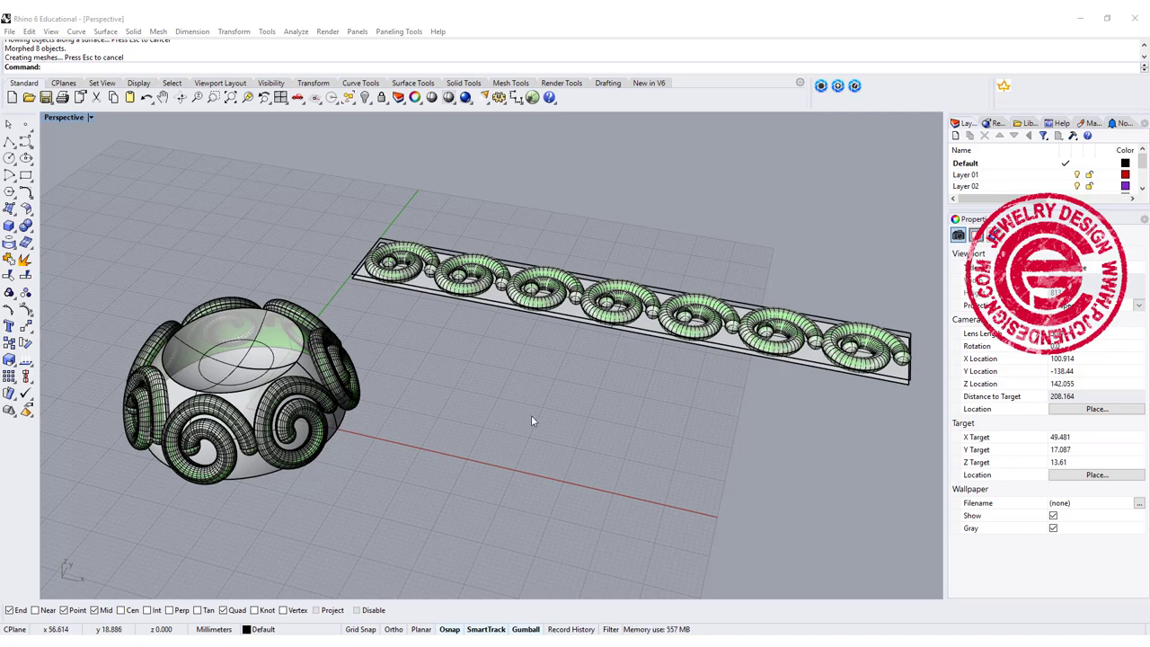
# - Orbit the Perspective view to inspect the finished spiral-decorated bowl from several angles
pyautogui.moveTo(548, 435); pyautogui.dragTo(563, 412, button='right')
pyautogui.moveTo(461, 383); pyautogui.dragTo(485, 395, button='right')
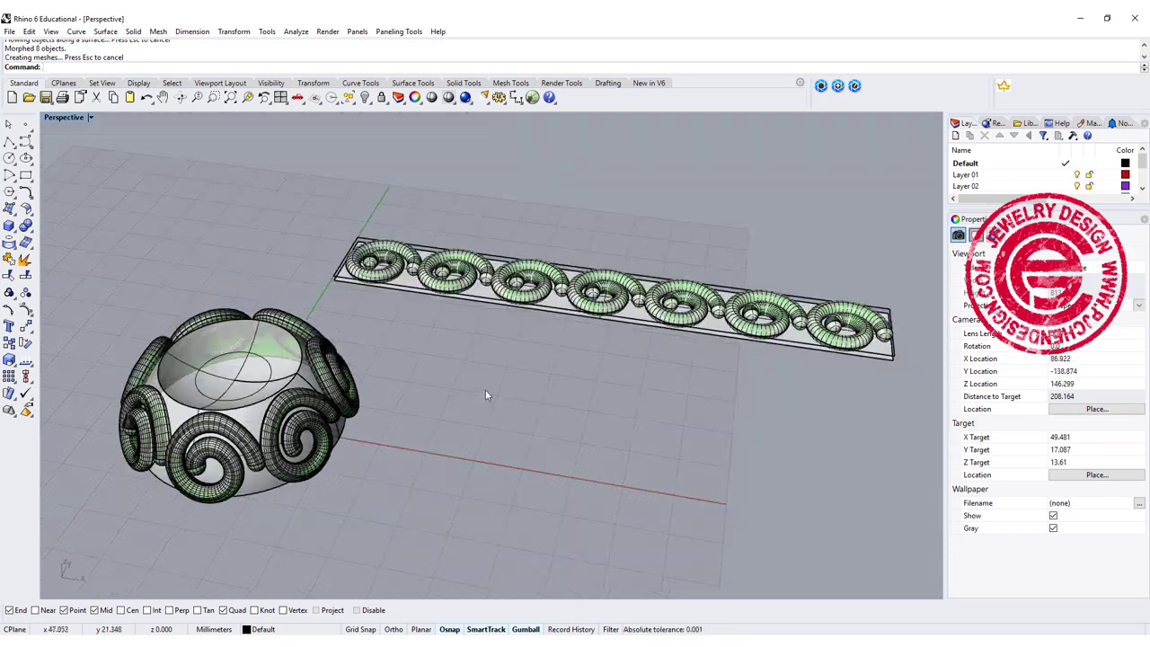
pyautogui.moveTo(404, 297)
pyautogui.mouseDown(button='right')
pyautogui.moveTo(395, 386)
pyautogui.moveTo(402, 316)
pyautogui.mouseUp(button='right')
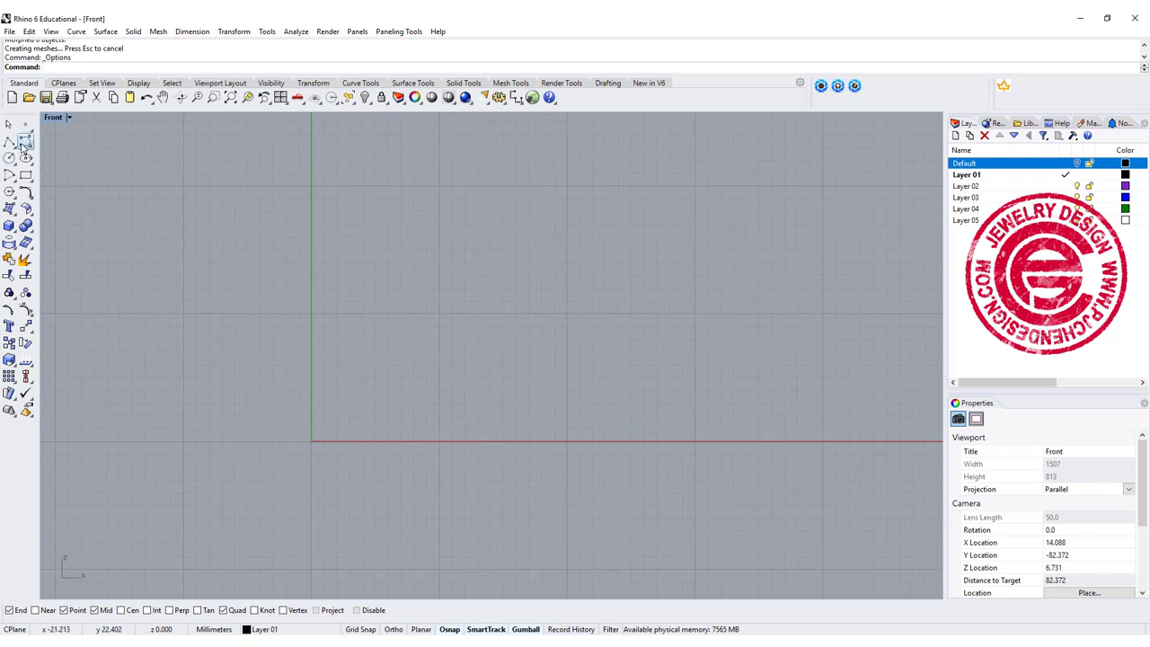
# - Draw a quarter-circle arc centred at 0, from the vertical axis to the red X axis
pyautogui.click(9, 174)
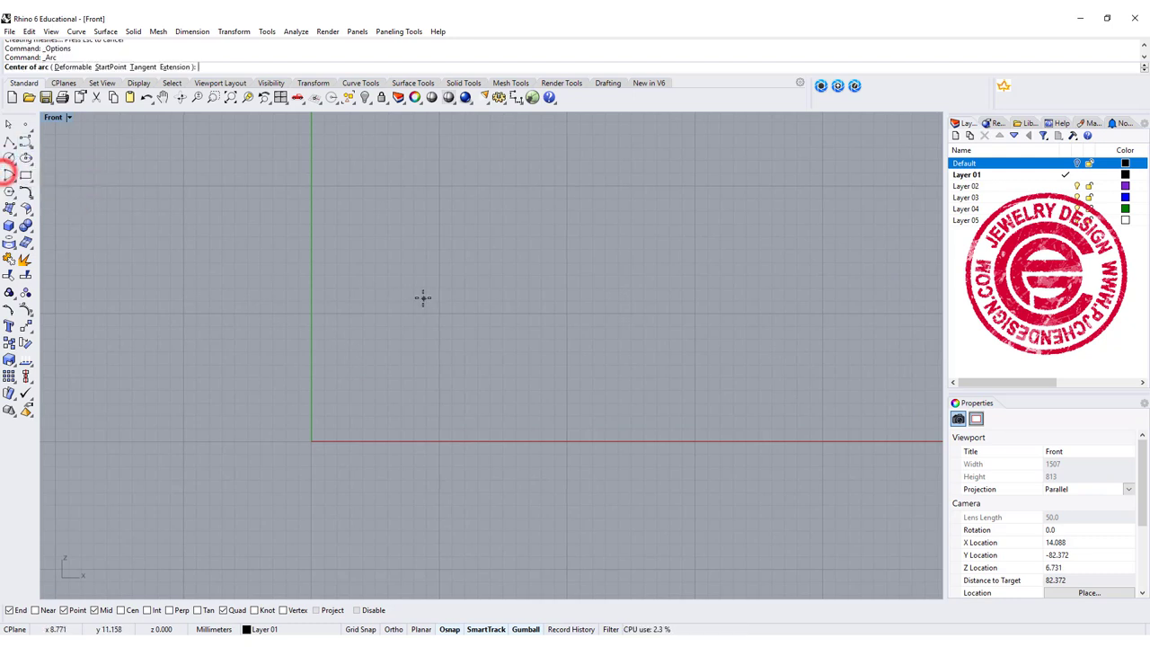
pyautogui.write('0')
pyautogui.press('Return')
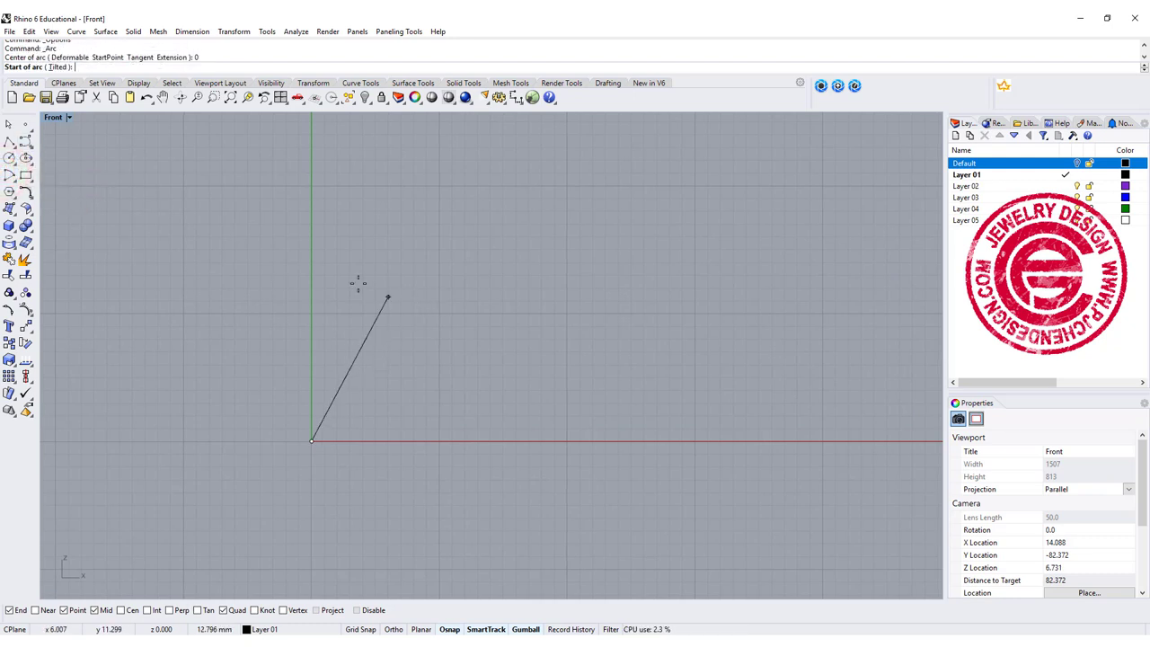
pyautogui.click(312, 180)
pyautogui.click(571, 441)
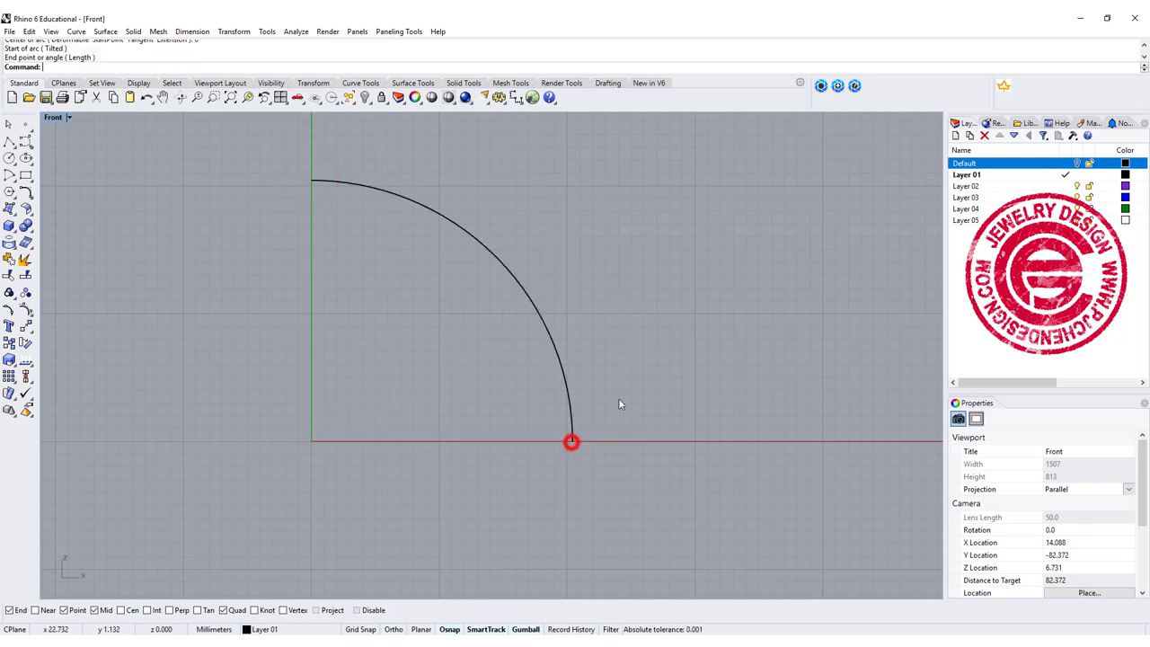
# - Split the arc into two pieces at a picked point
pyautogui.click(509, 269)
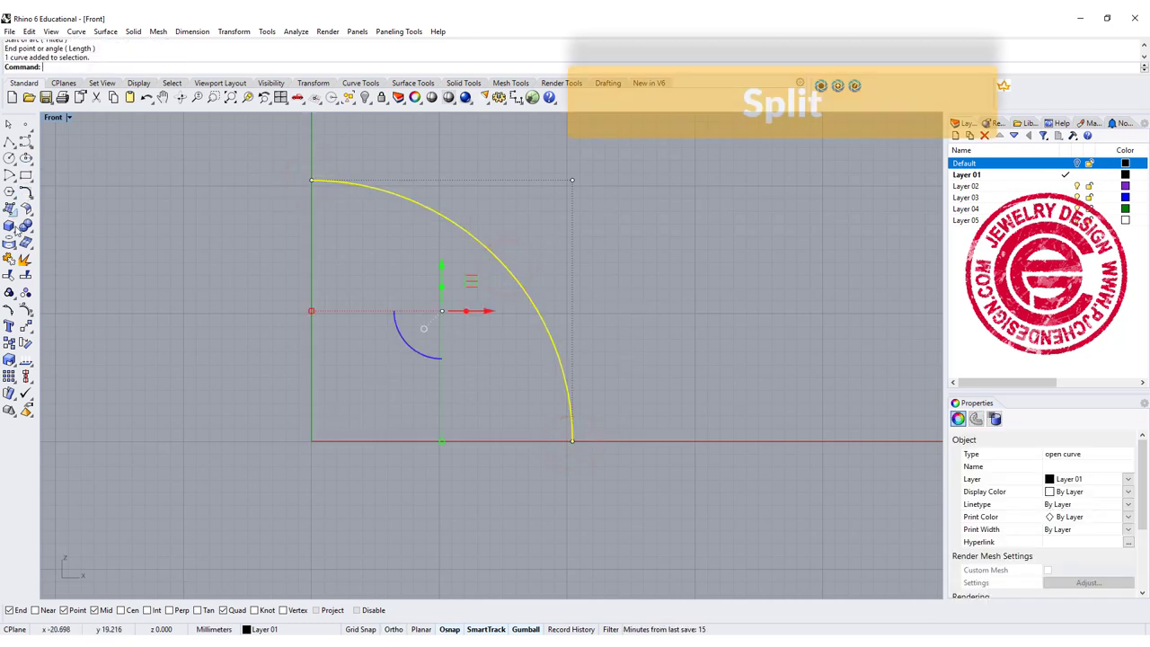
pyautogui.click(25, 259)
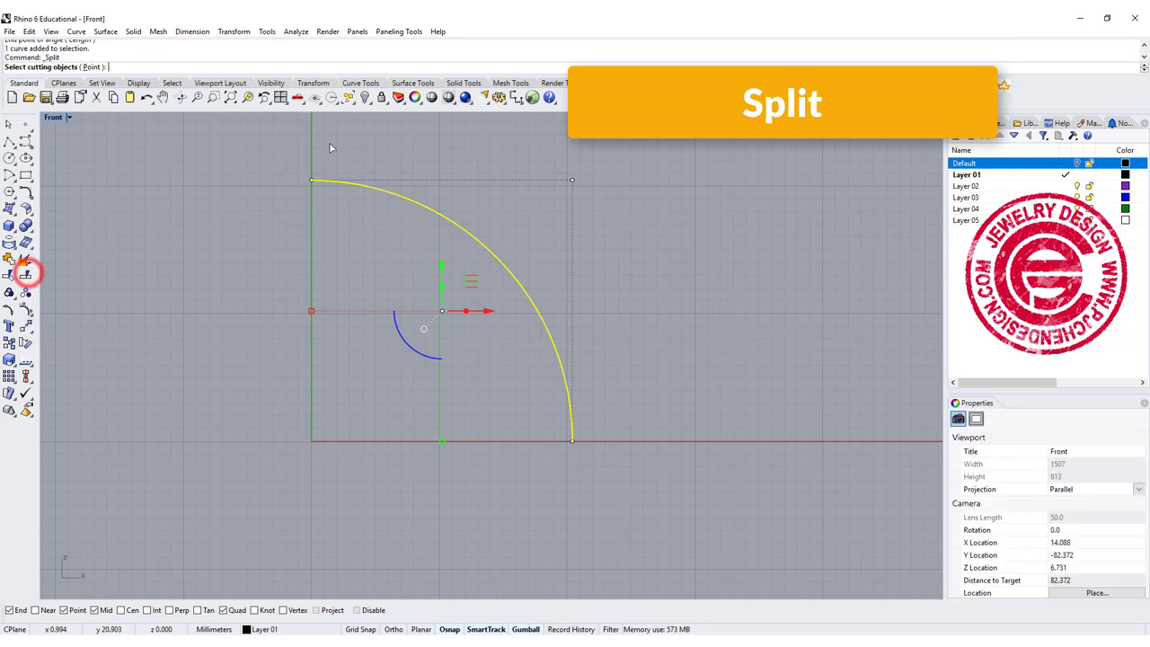
pyautogui.click(88, 67)
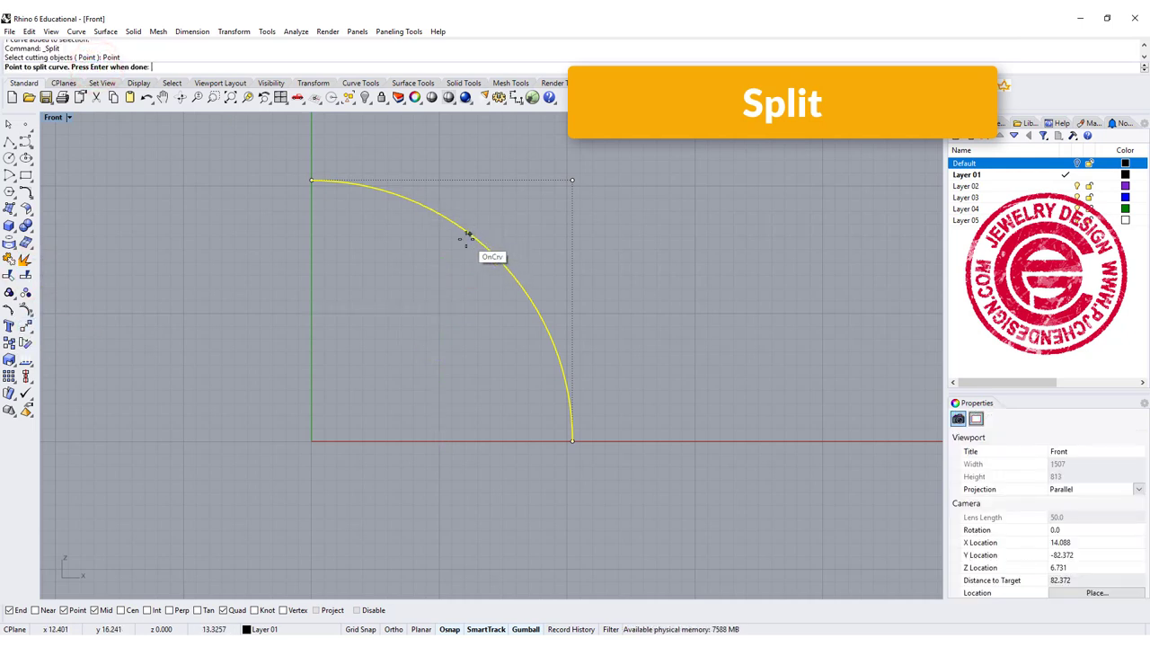
pyautogui.click(465, 237)
pyautogui.rightClick(426, 282)
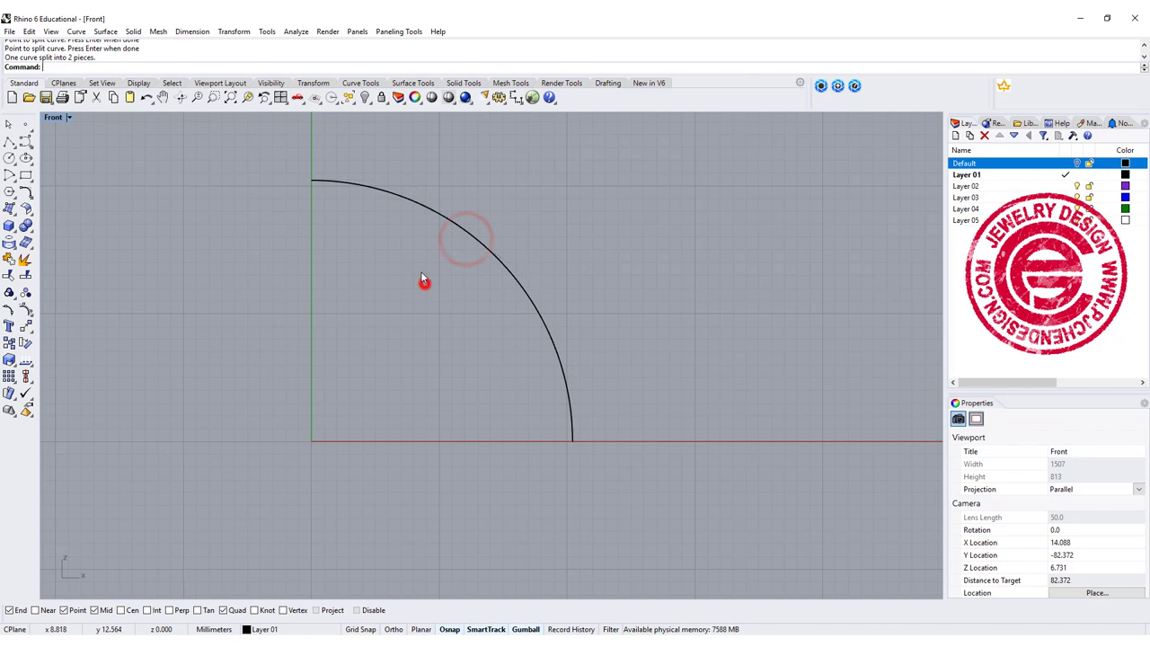
# - Drag two control points of the upper arc piece down into a peak
pyautogui.click(419, 212)
pyautogui.click(516, 280)
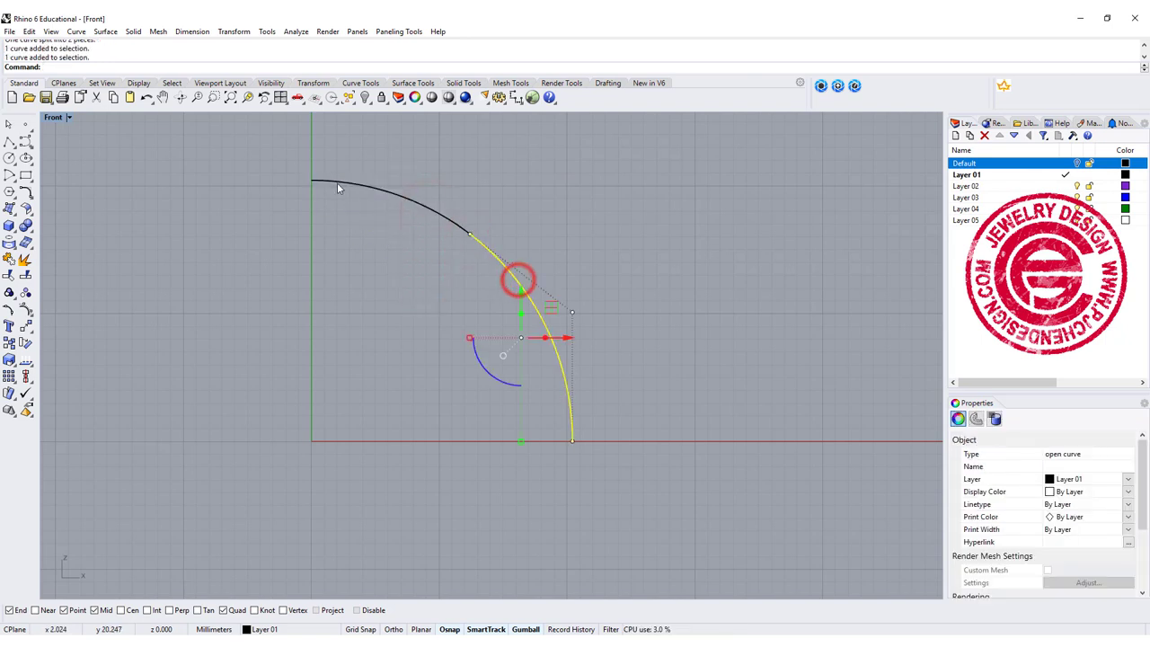
pyautogui.click(389, 220)
pyautogui.click(389, 192)
pyautogui.press('F10')
pyautogui.moveTo(223, 128); pyautogui.dragTo(470, 203)
pyautogui.moveTo(354, 136); pyautogui.dragTo(355, 251)
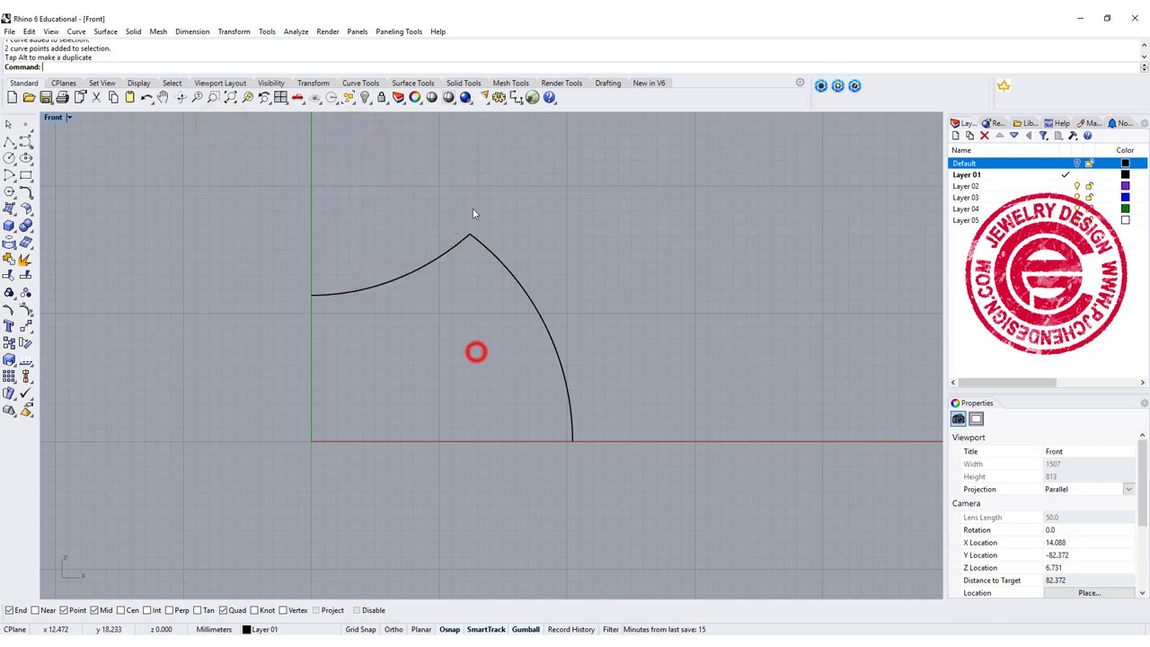
# - Revolve both profile curves 360° around a vertical axis from the curve end
pyautogui.doubleClick(50, 119)
pyautogui.click(51, 118)
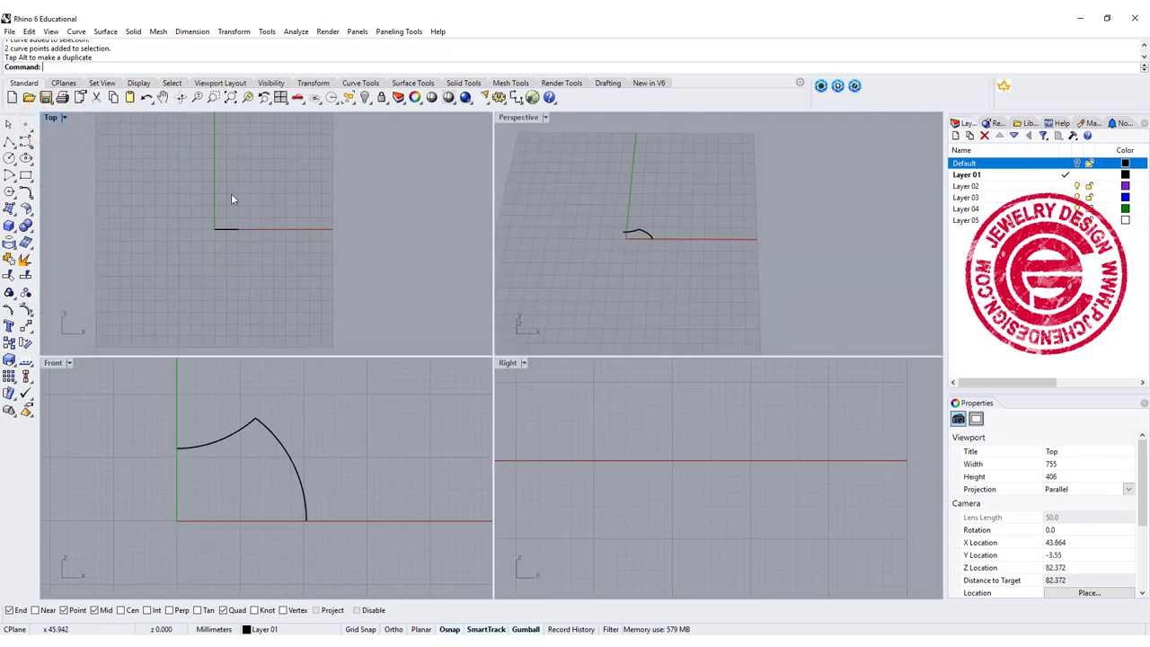
pyautogui.moveTo(185, 188); pyautogui.dragTo(341, 274)
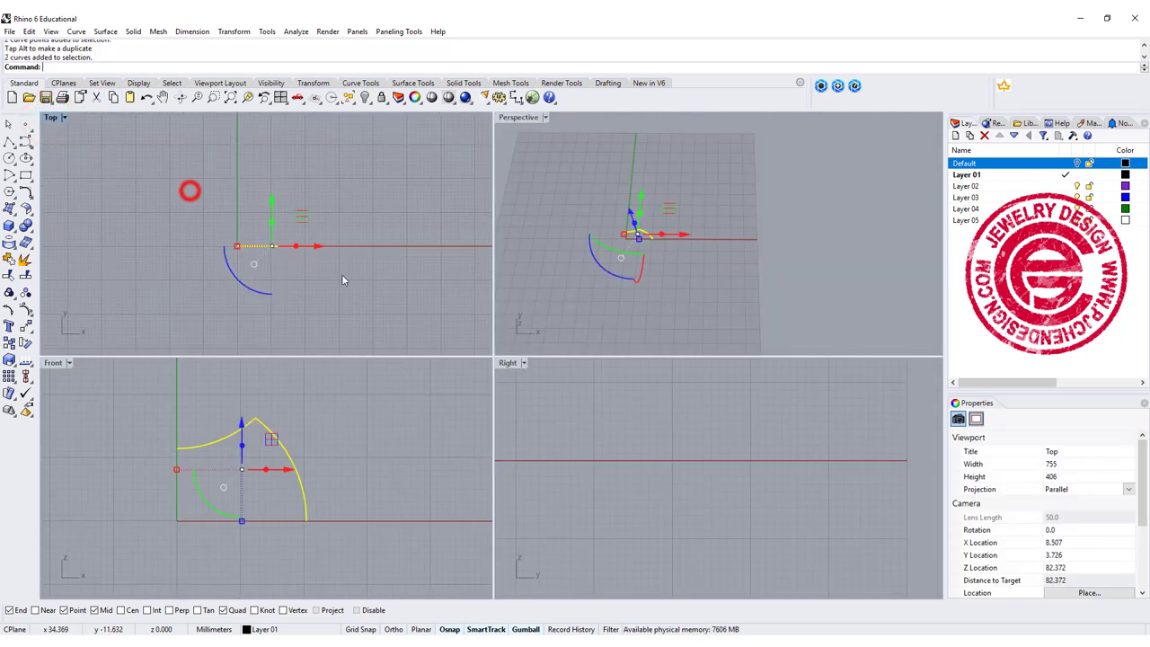
pyautogui.click(105, 31)
pyautogui.click(131, 98)
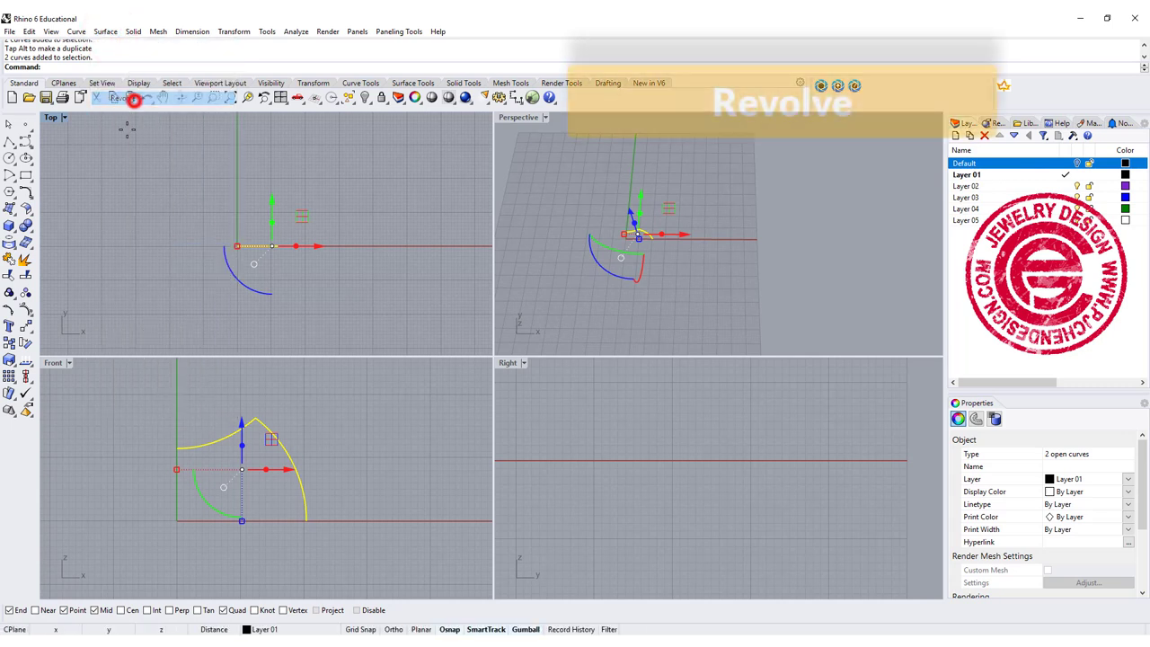
pyautogui.click(177, 447)
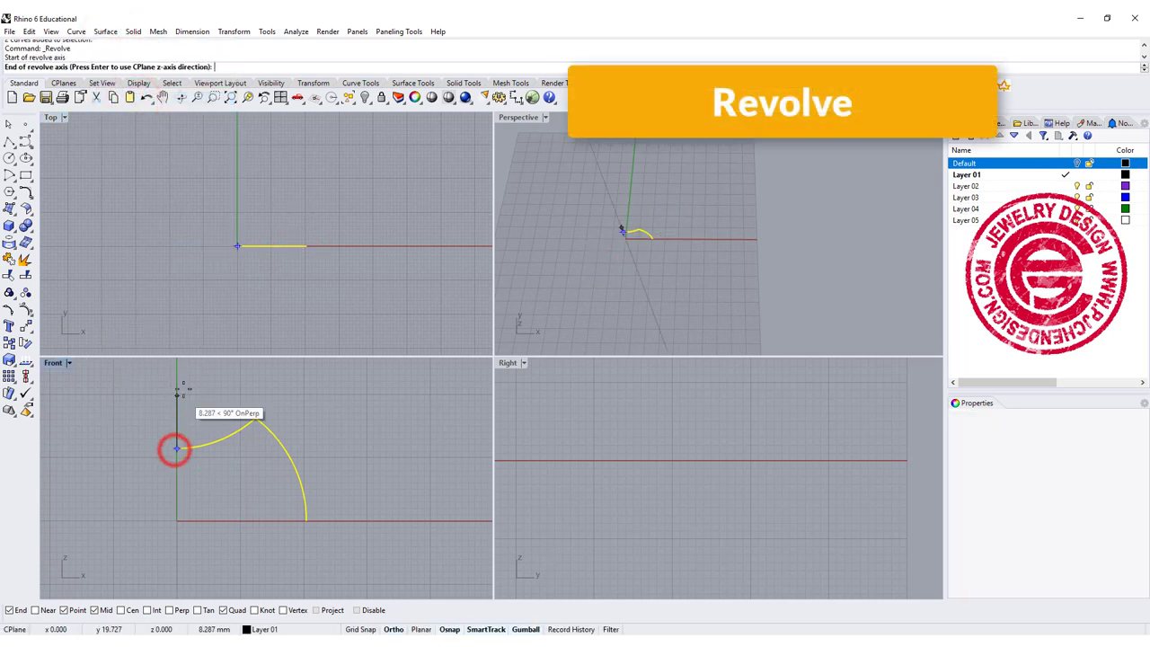
pyautogui.click(182, 382)
pyautogui.press('Return')
pyautogui.press('Return')
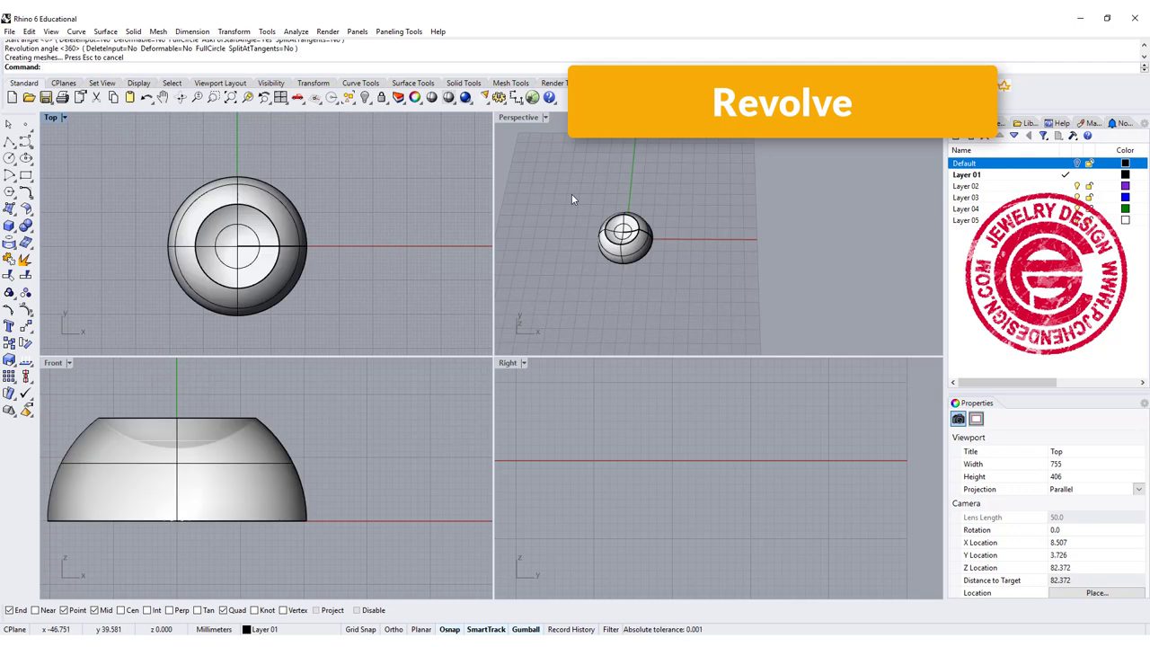
# - In the maximized Perspective view, delete the dome's top cap
pyautogui.doubleClick(534, 118)
pyautogui.moveTo(534, 118); pyautogui.dragTo(505, 292, button='right')
pyautogui.click(506, 292)
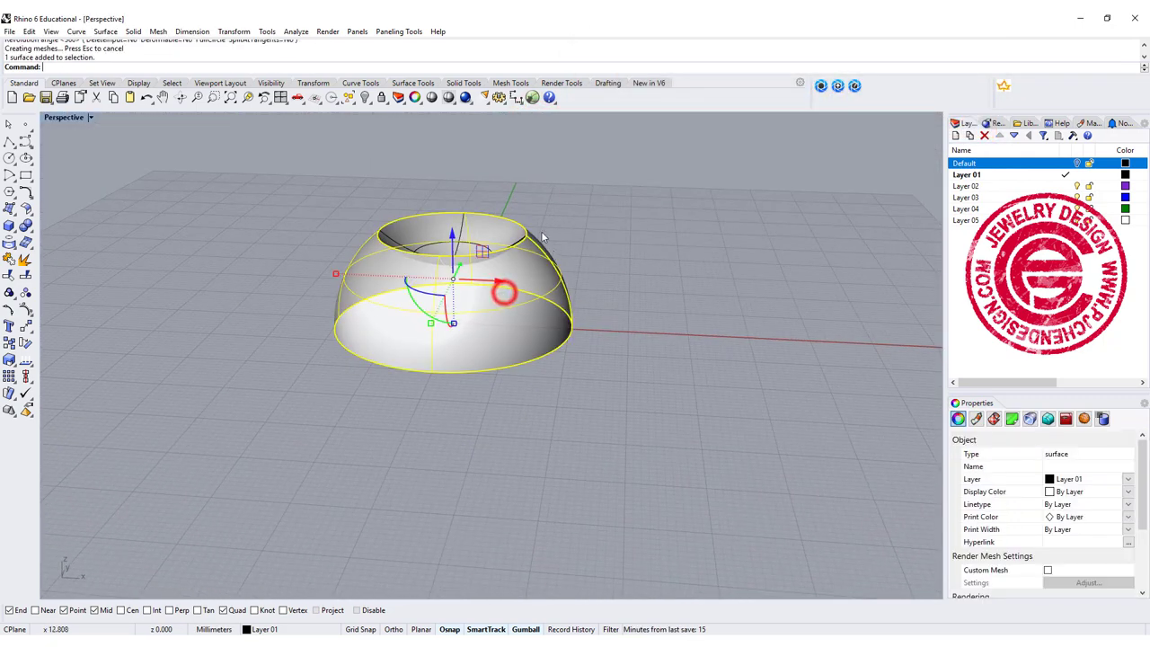
pyautogui.moveTo(605, 285); pyautogui.dragTo(554, 312, button='right')
pyautogui.click(557, 247)
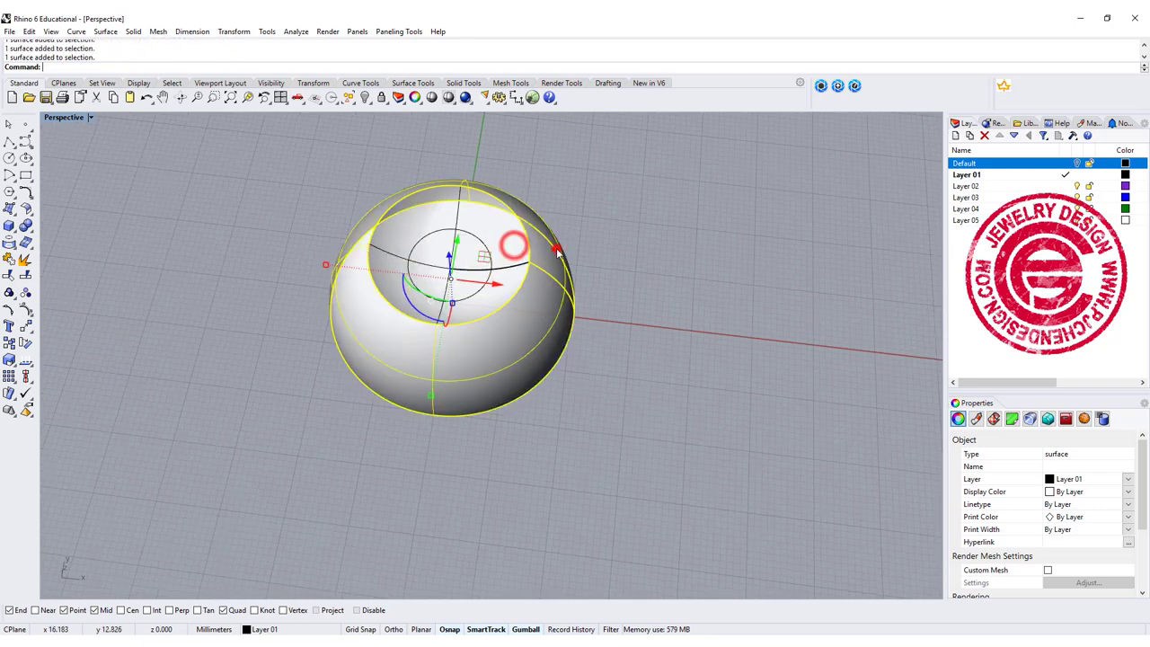
pyautogui.click(507, 240)
pyautogui.press('Delete')
pyautogui.click(688, 264)
pyautogui.moveTo(691, 296)
pyautogui.mouseDown(button='right')
pyautogui.moveTo(795, 260)
pyautogui.moveTo(608, 300)
pyautogui.moveTo(652, 341)
pyautogui.moveTo(678, 298)
pyautogui.mouseUp(button='right')
# - Set the dome's Display Color to Green in Properties and orbit around it
pyautogui.click(321, 296)
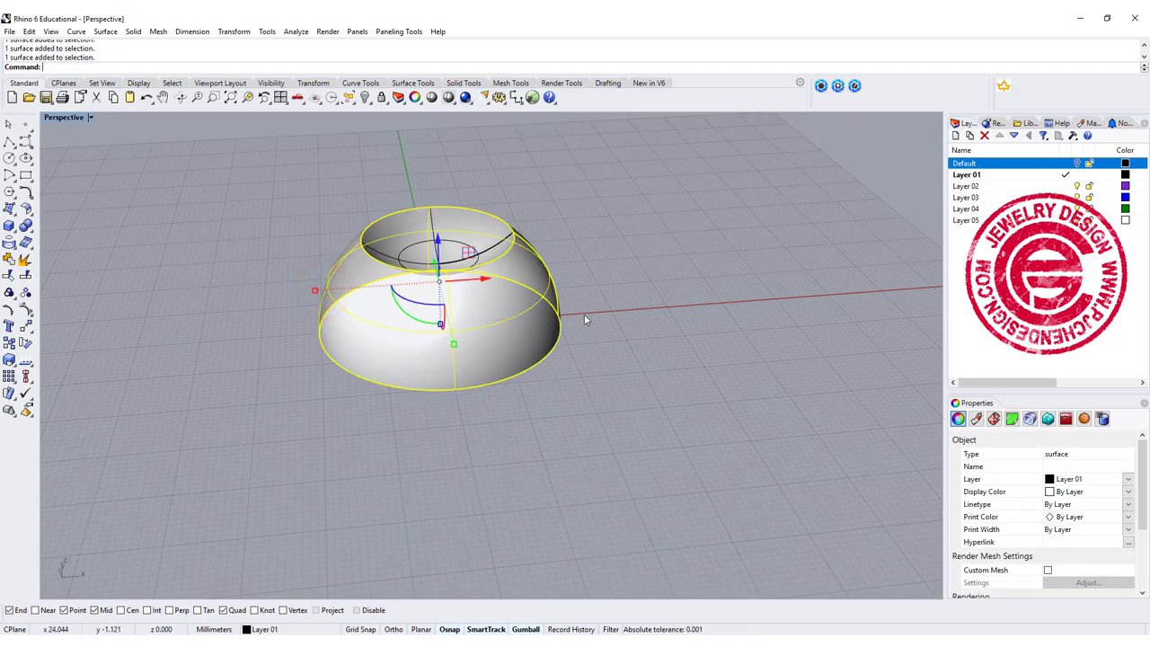
pyautogui.click(1128, 493)
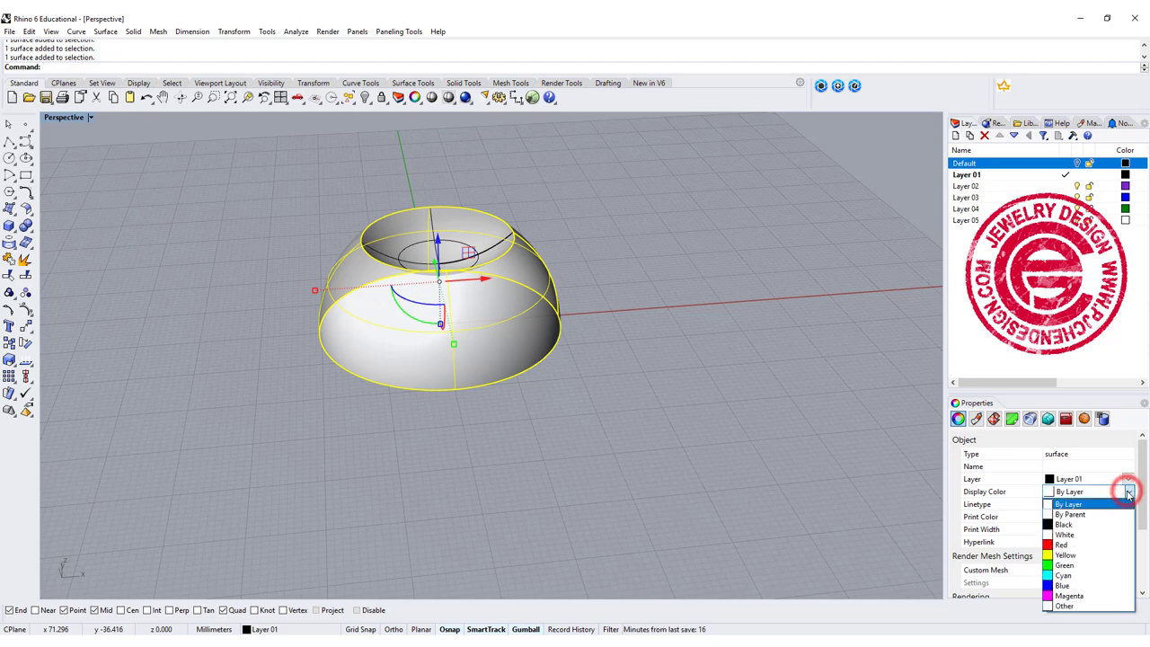
pyautogui.click(1101, 565)
pyautogui.click(680, 333)
pyautogui.moveTo(679, 333); pyautogui.dragTo(533, 333, button='right')
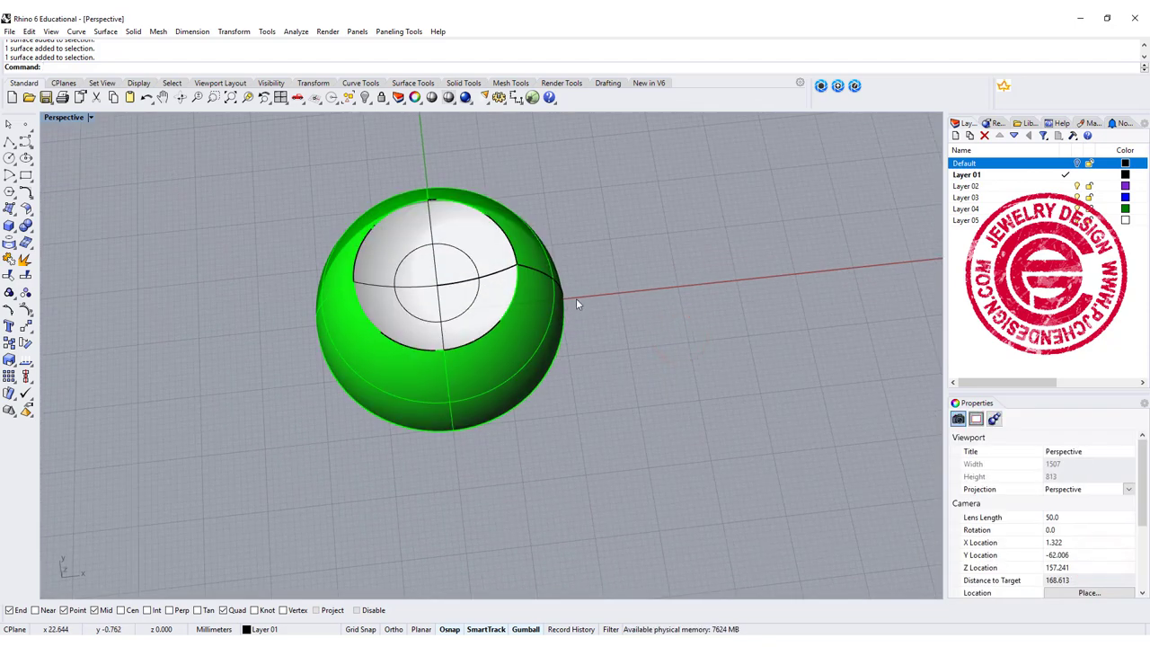
pyautogui.moveTo(596, 302); pyautogui.dragTo(468, 337, button='right')
pyautogui.scroll(-3, 479, 295)
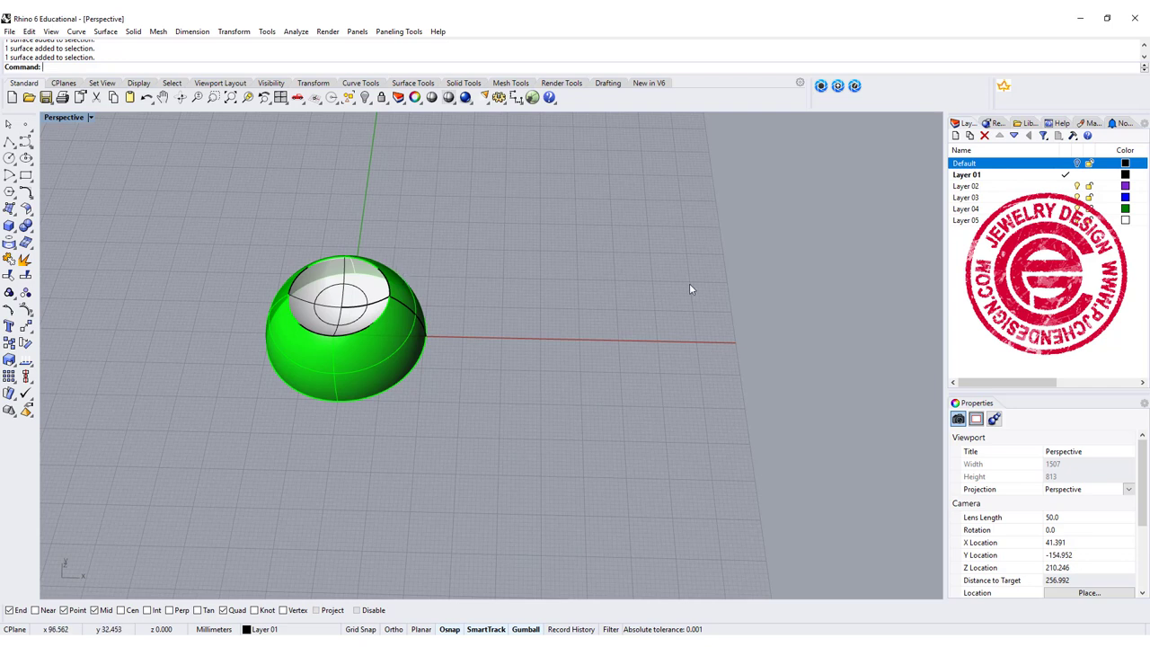
pyautogui.moveTo(501, 277); pyautogui.dragTo(372, 389, button='right')
pyautogui.click(372, 389)
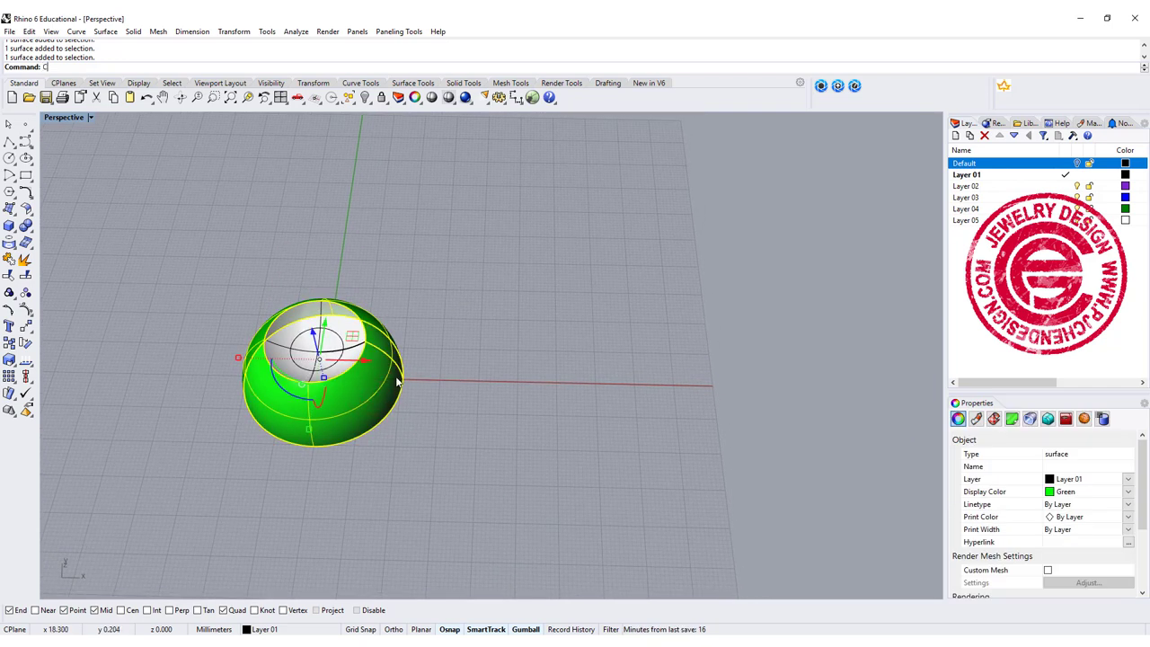
# - Run CreateUVCrv to lay the dome's flat UV rectangle outline on the construction plane
pyautogui.press('Return')
pyautogui.press('Return')
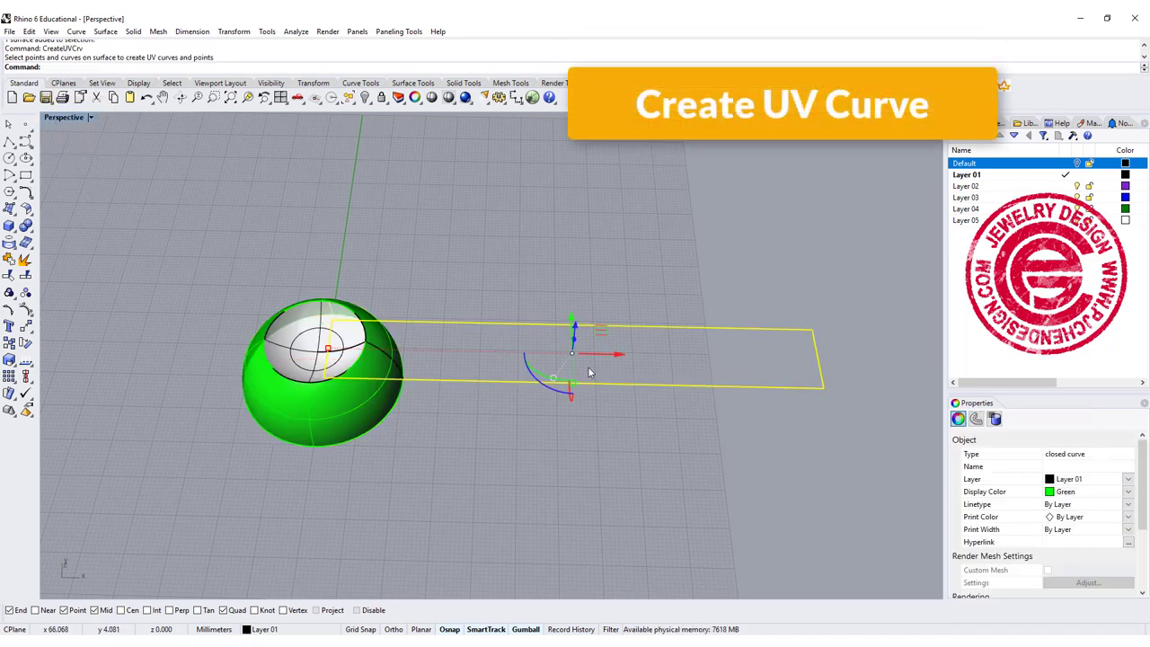
pyautogui.moveTo(593, 370); pyautogui.dragTo(572, 399, button='right')
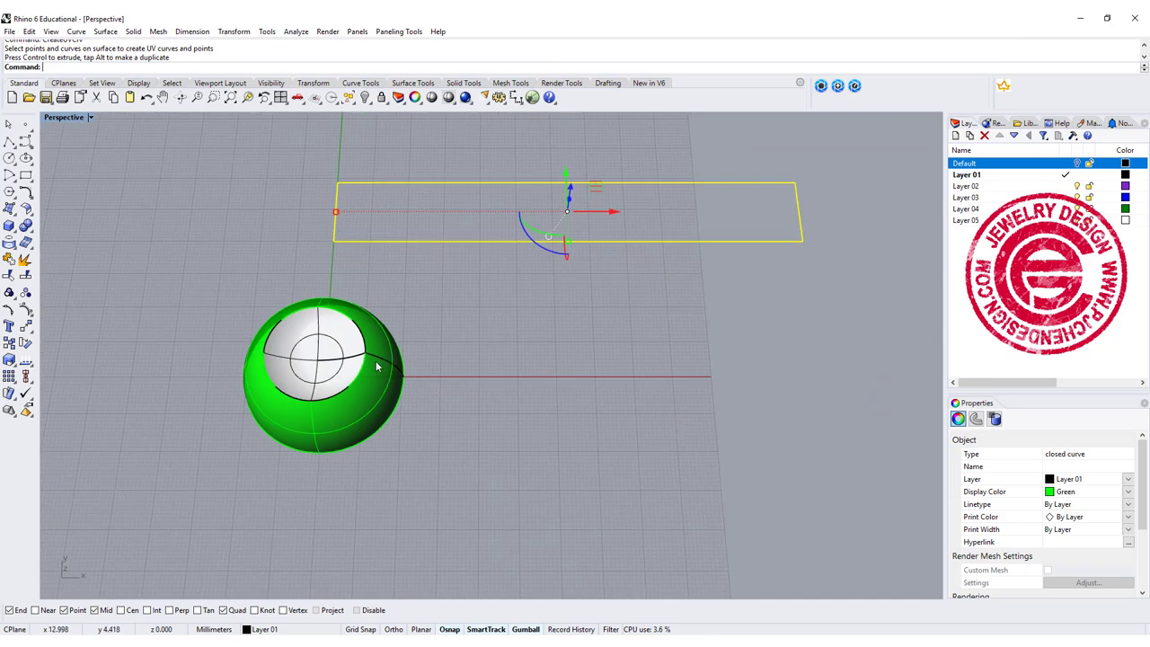
pyautogui.scroll(2, 378, 359)
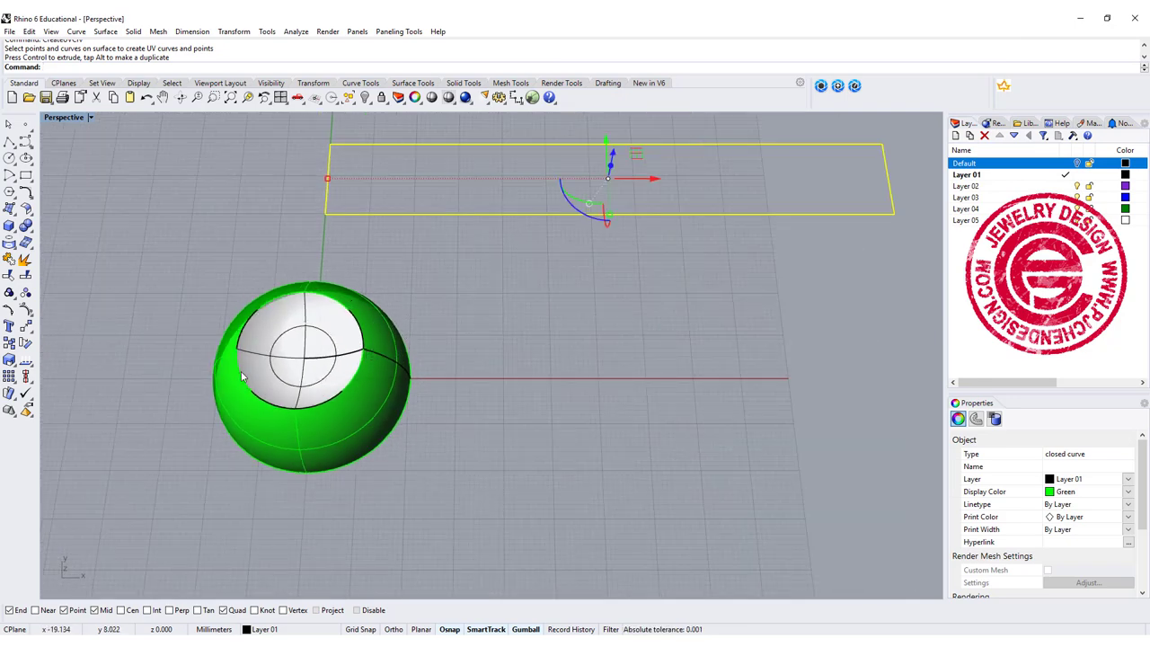
pyautogui.scroll(-2, 514, 354)
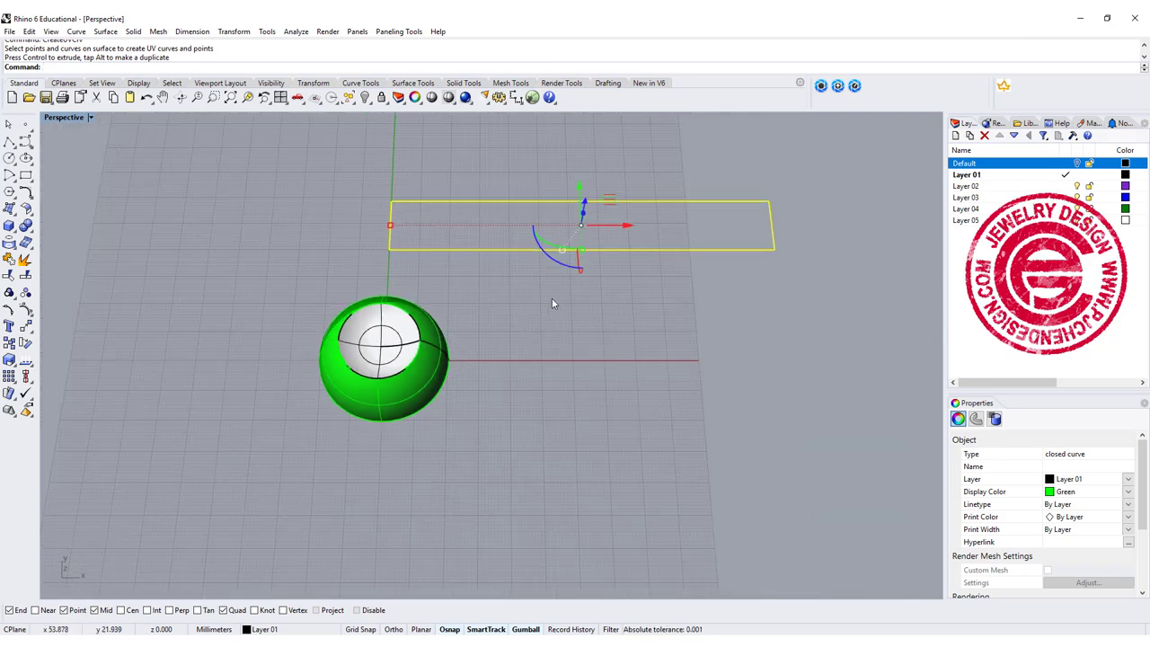
pyautogui.keyDown('shift'); pyautogui.moveTo(539, 326); pyautogui.dragTo(498, 360, button='right'); pyautogui.keyUp('shift')
pyautogui.keyDown('shift'); pyautogui.moveTo(362, 300); pyautogui.dragTo(330, 360, button='right'); pyautogui.keyUp('shift')
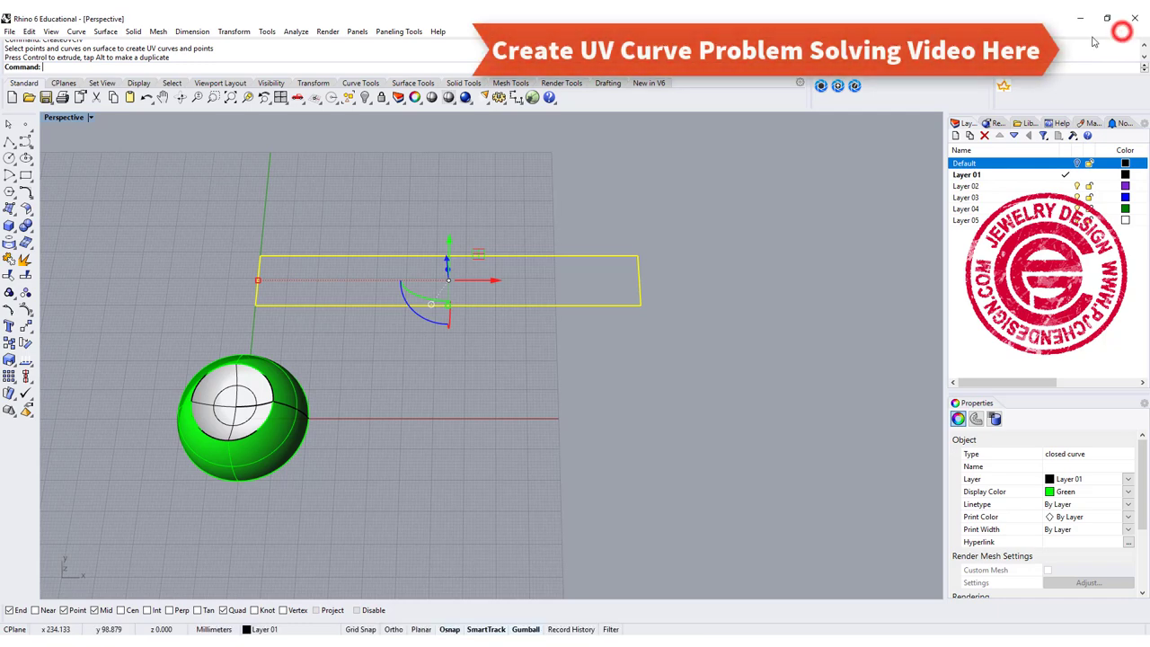
pyautogui.click(583, 210)
pyautogui.moveTo(583, 211); pyautogui.dragTo(332, 321, button='right')
pyautogui.scroll(2, 323, 320)
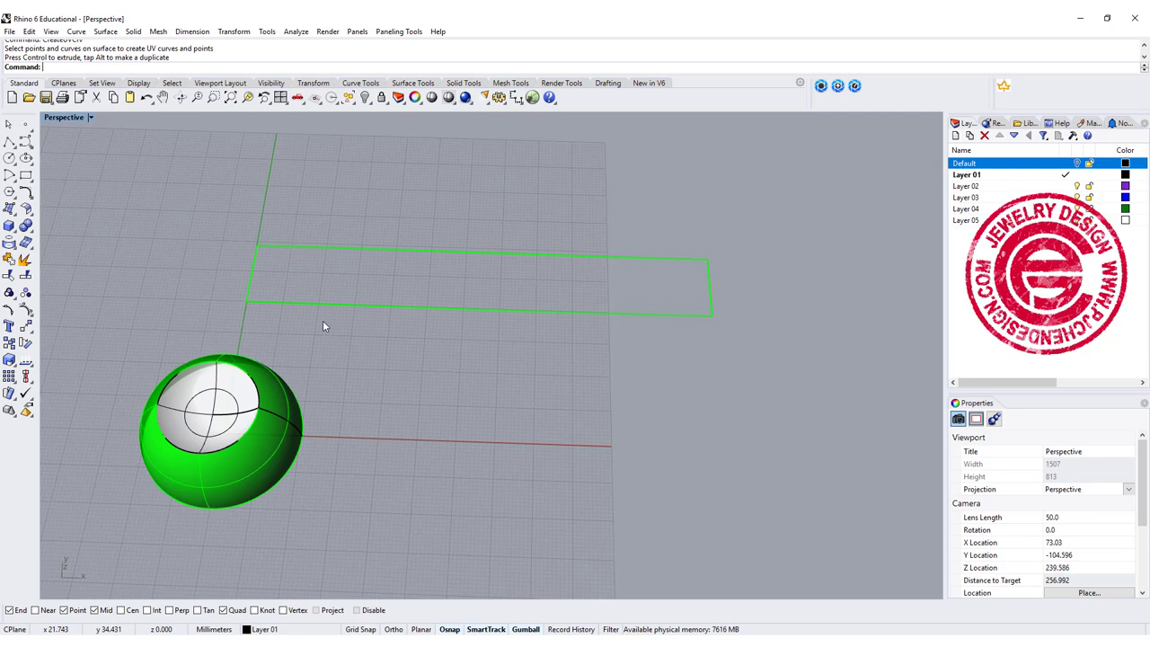
pyautogui.moveTo(330, 323); pyautogui.dragTo(428, 287, button='right')
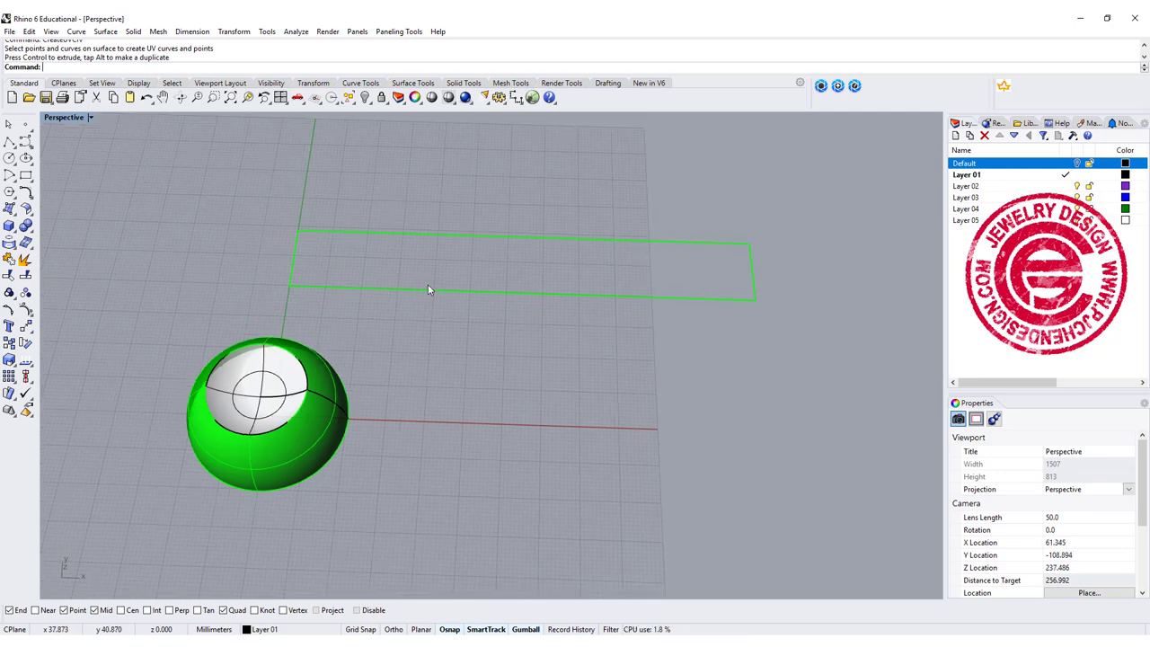
# - Maximize the Top view and pan so the dome and rectangle sit left
pyautogui.doubleClick(62, 117)
pyautogui.doubleClick(53, 117)
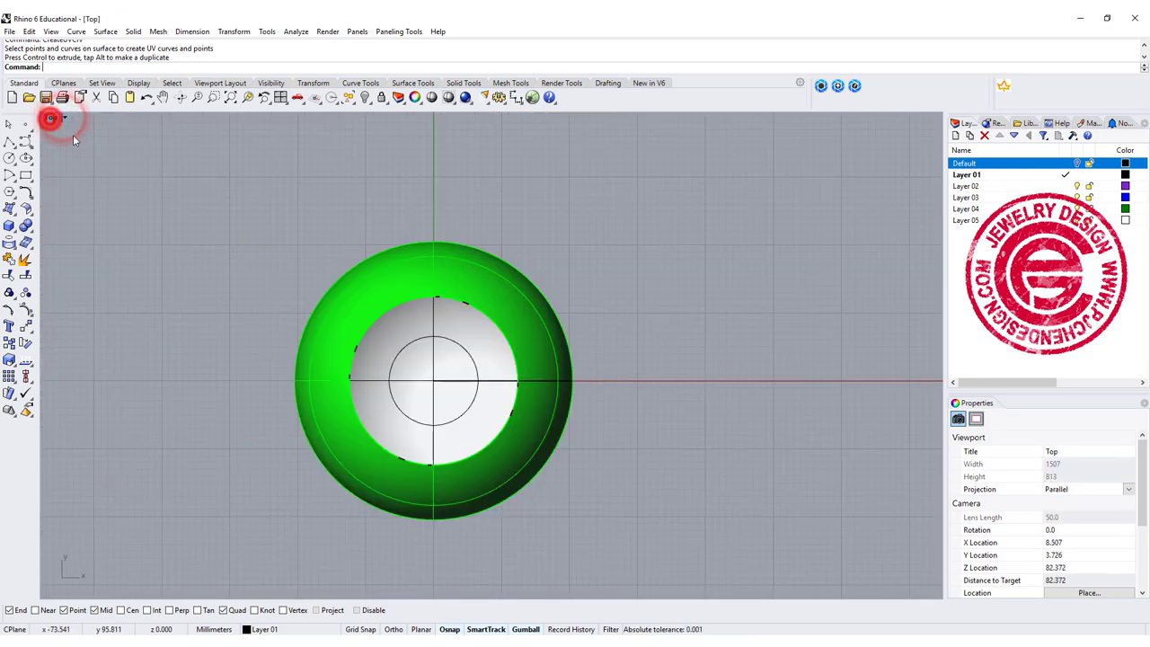
pyautogui.scroll(-3, 102, 150)
pyautogui.moveTo(597, 203); pyautogui.dragTo(377, 330, button='right')
pyautogui.scroll(5, 378, 315)
pyautogui.scroll(-2, 353, 296)
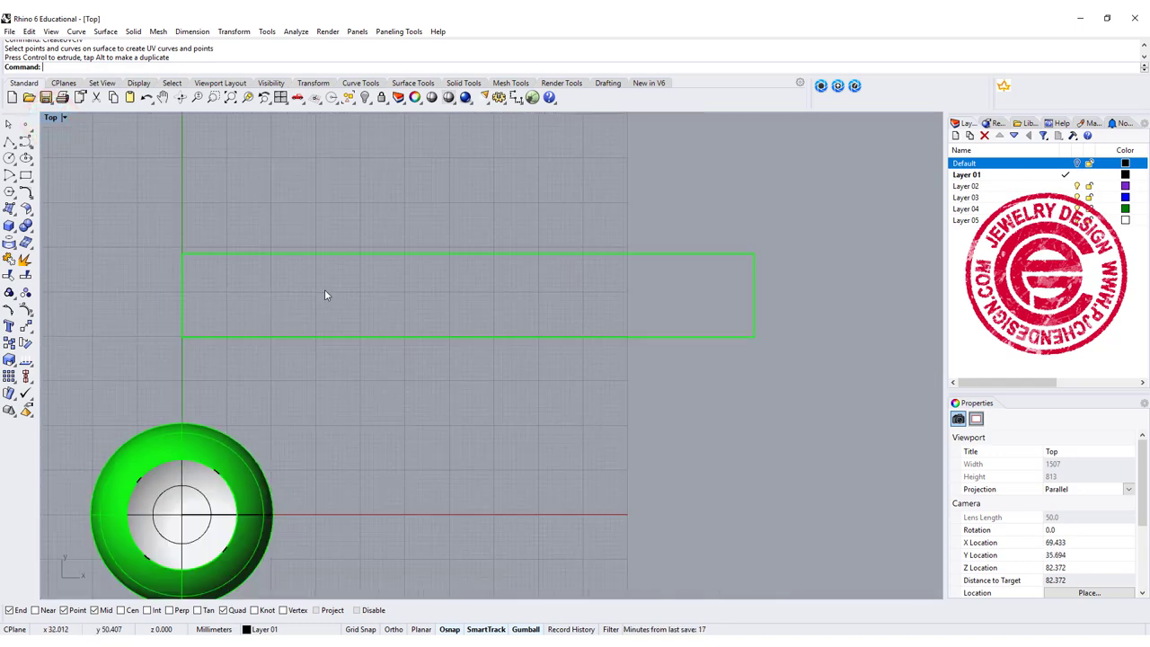
# - Draw a flat 1.5-turn spiral near the rectangle's left end
pyautogui.click(30, 151)
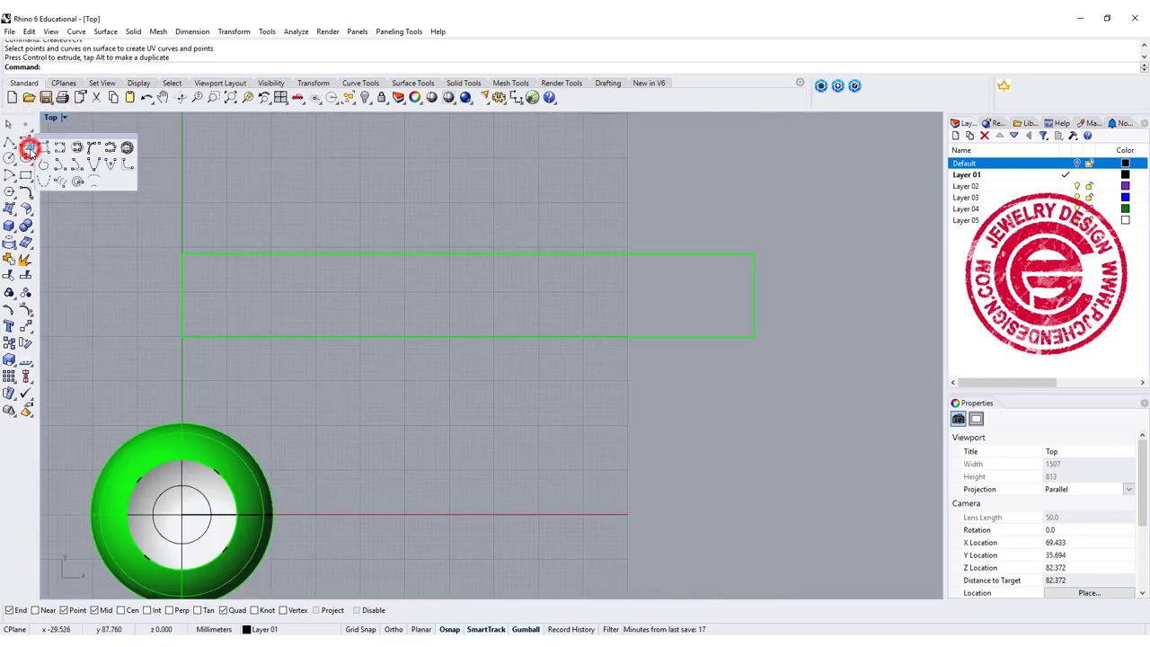
pyautogui.click(78, 183)
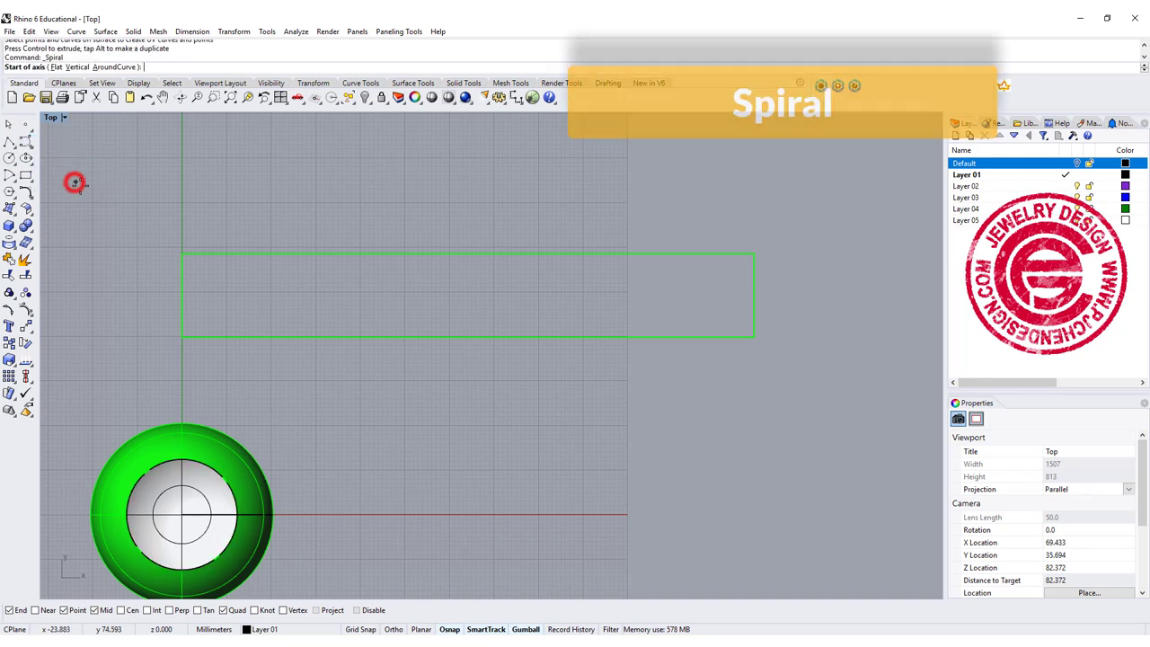
pyautogui.click(56, 68)
pyautogui.click(233, 299)
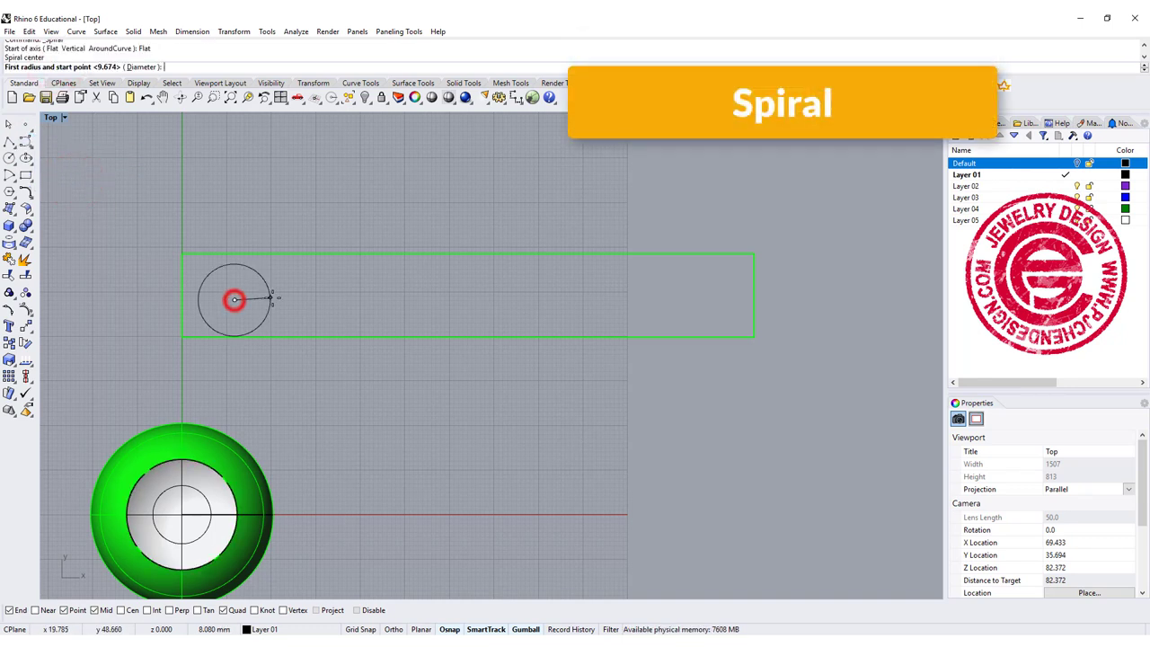
pyautogui.click(275, 299)
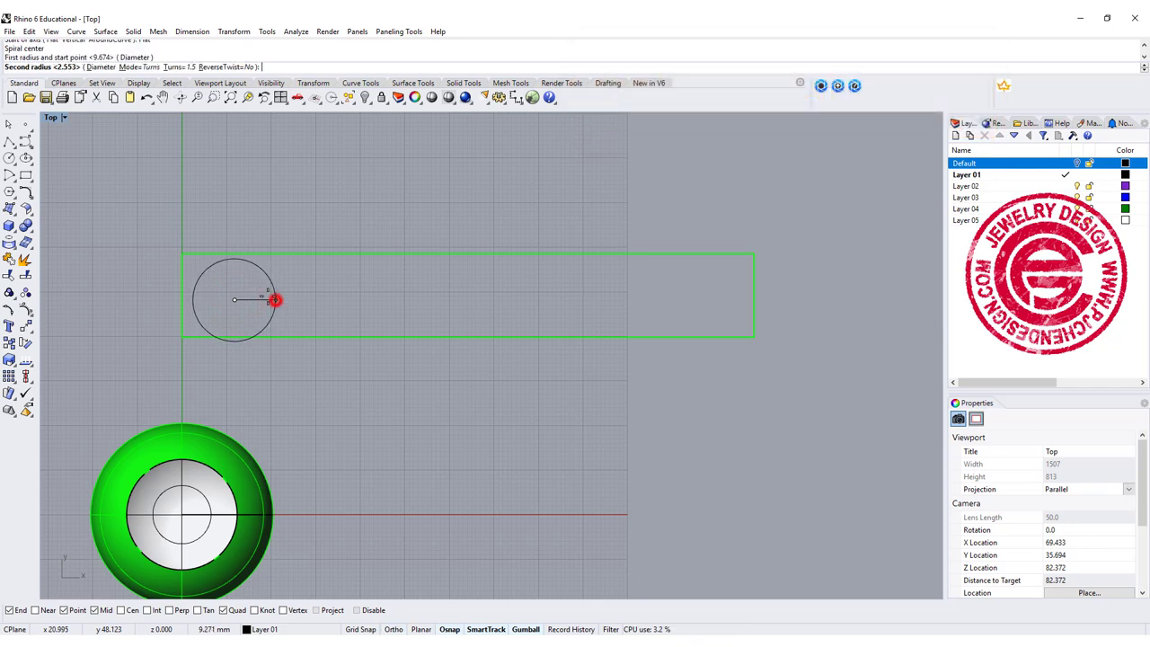
pyautogui.click(175, 67)
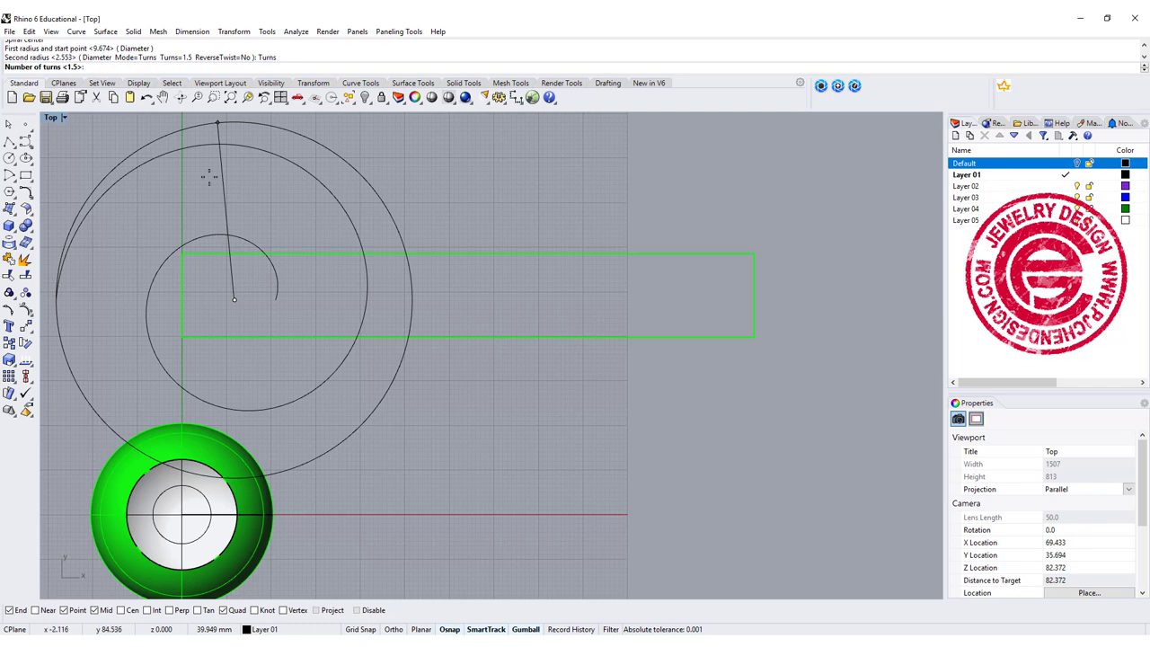
pyautogui.press('Return')
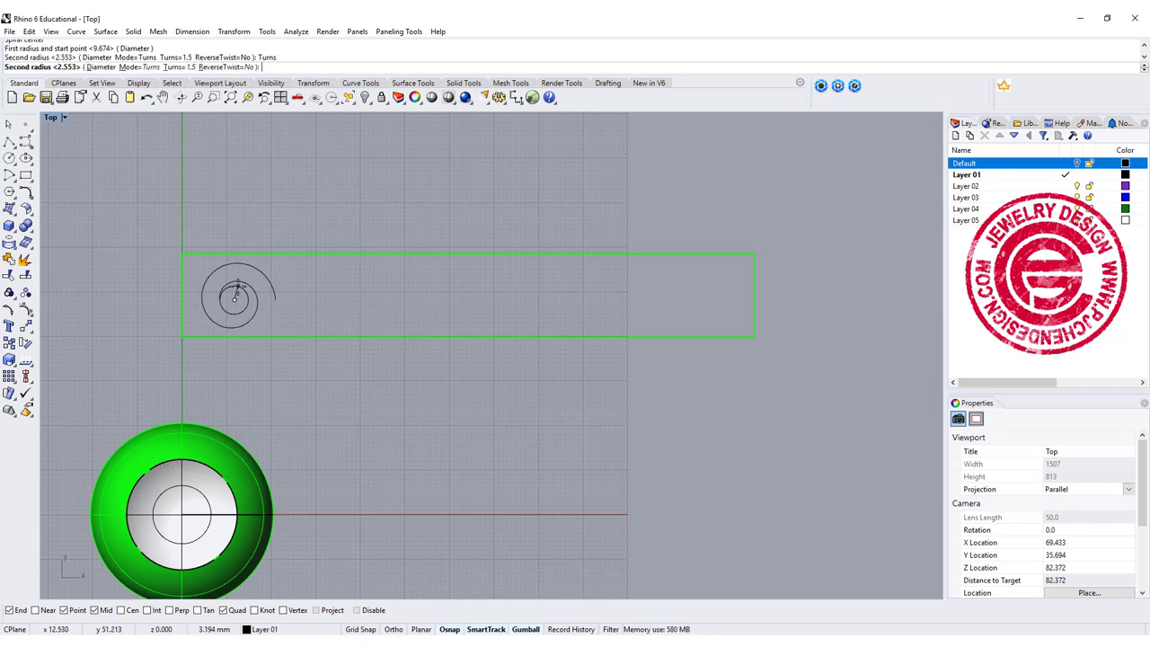
pyautogui.click(237, 289)
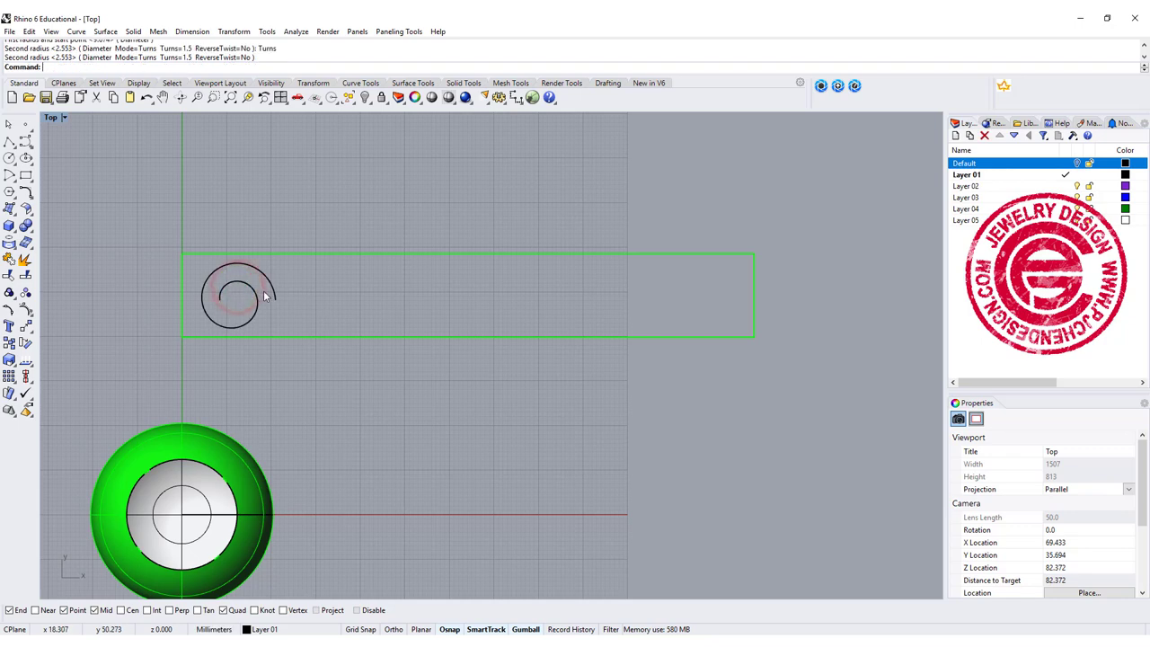
pyautogui.scroll(4, 264, 290)
pyautogui.click(400, 300)
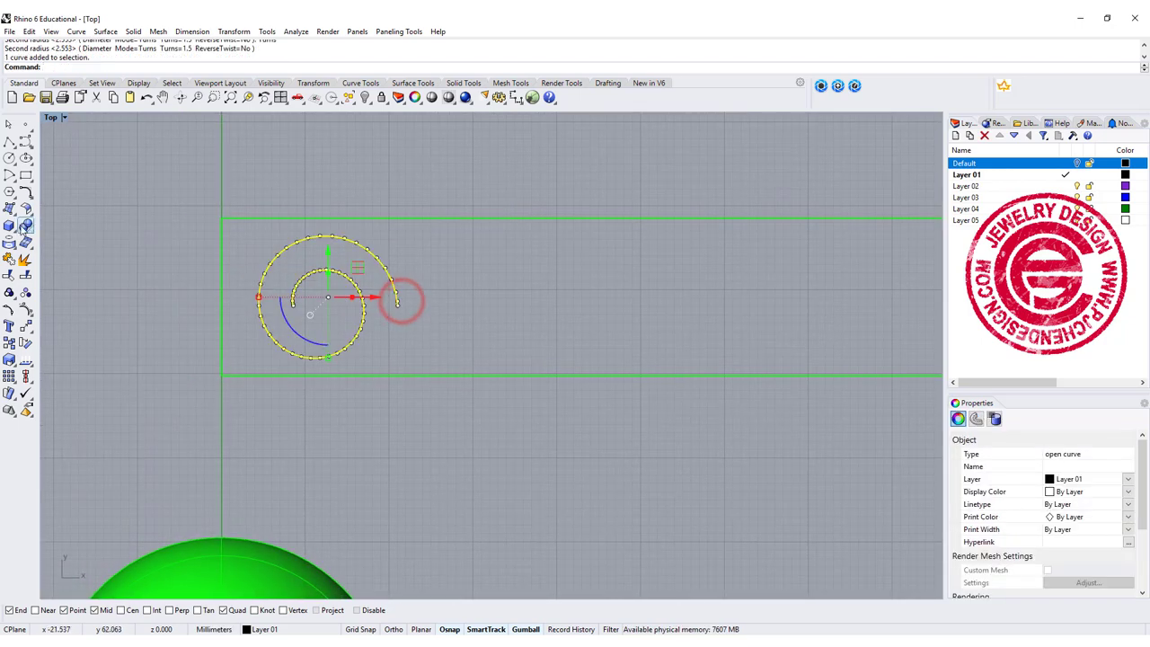
# - Pipe the spiral into a round solid tube with picked start and end radii
pyautogui.click(10, 228)
pyautogui.click(60, 265)
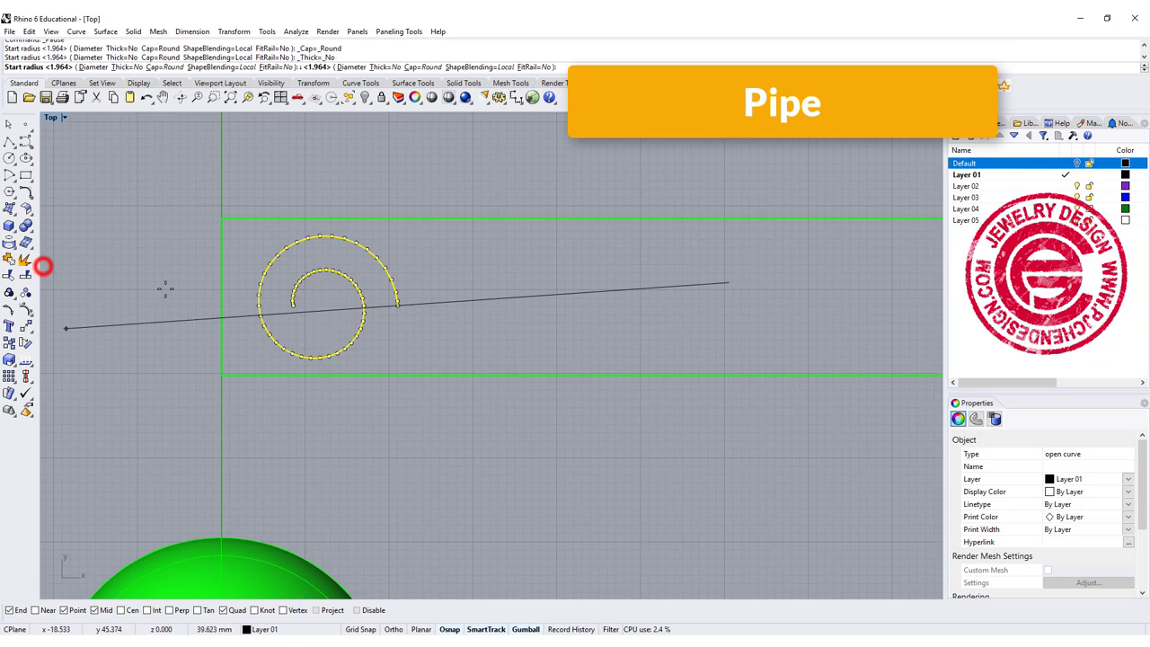
pyautogui.click(409, 325)
pyautogui.click(398, 329)
pyautogui.press('Return')
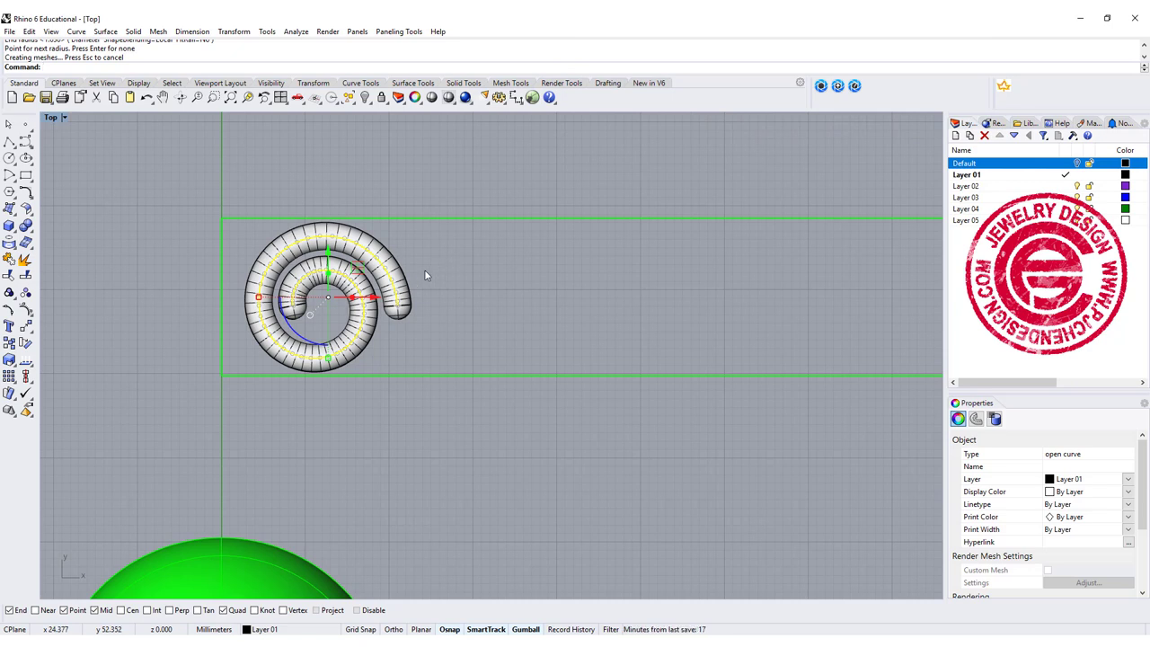
# - Shift the tube to the rectangle's left edge and hide the original spiral curve
pyautogui.click(403, 299)
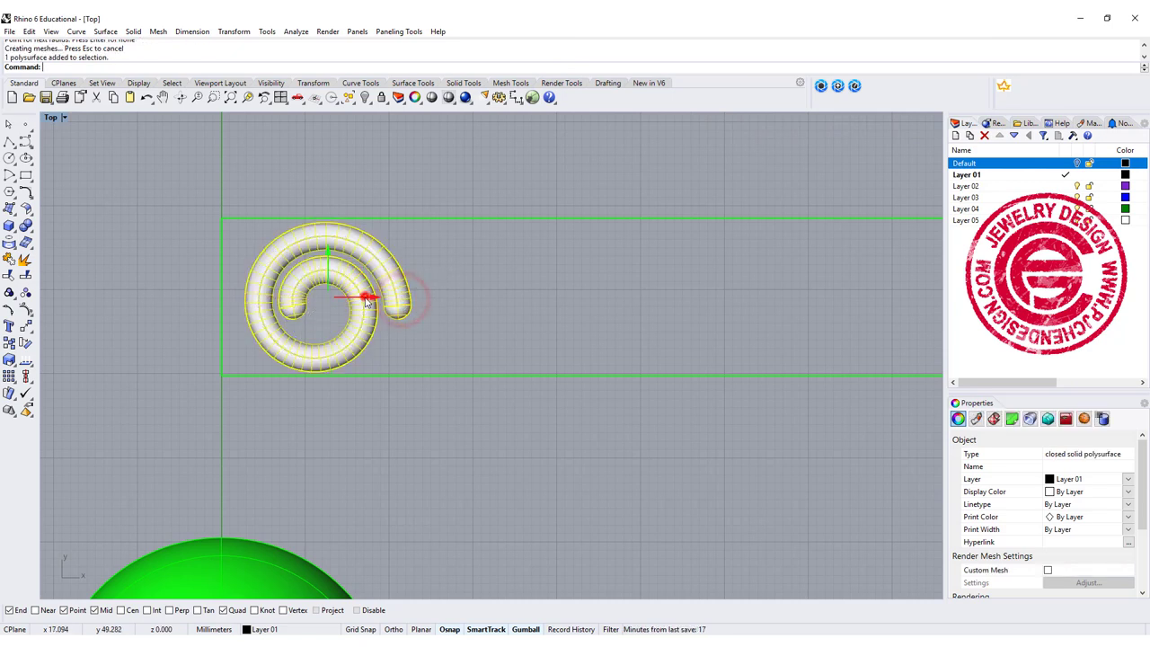
pyautogui.moveTo(363, 300); pyautogui.dragTo(342, 299)
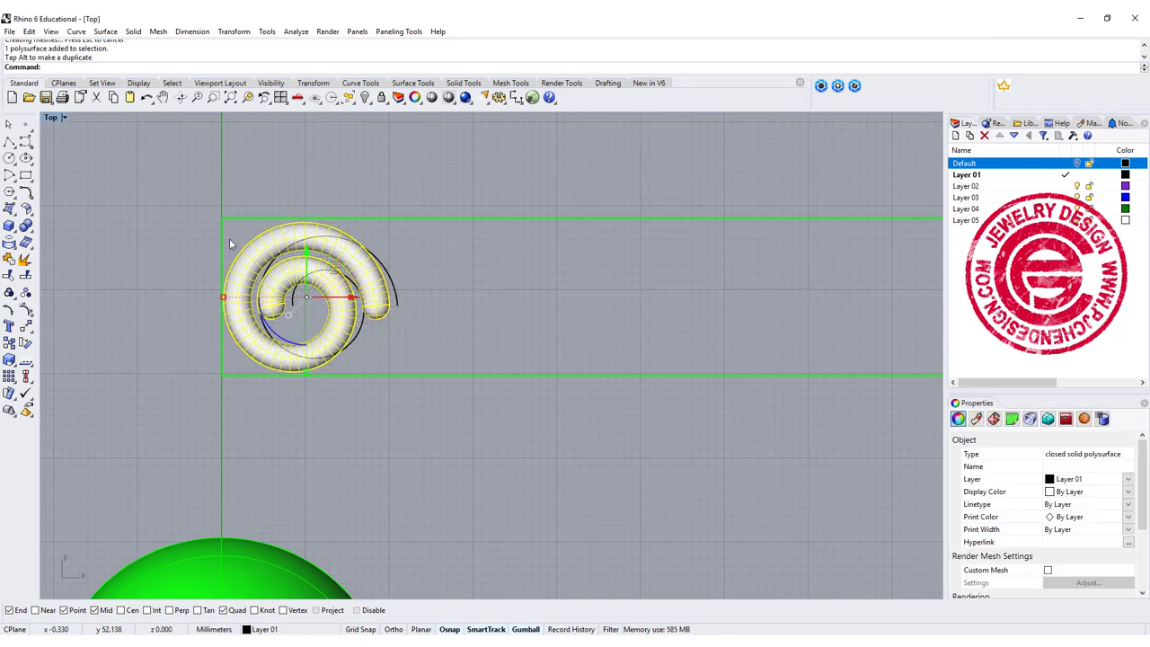
pyautogui.click(395, 304)
pyautogui.click(365, 97)
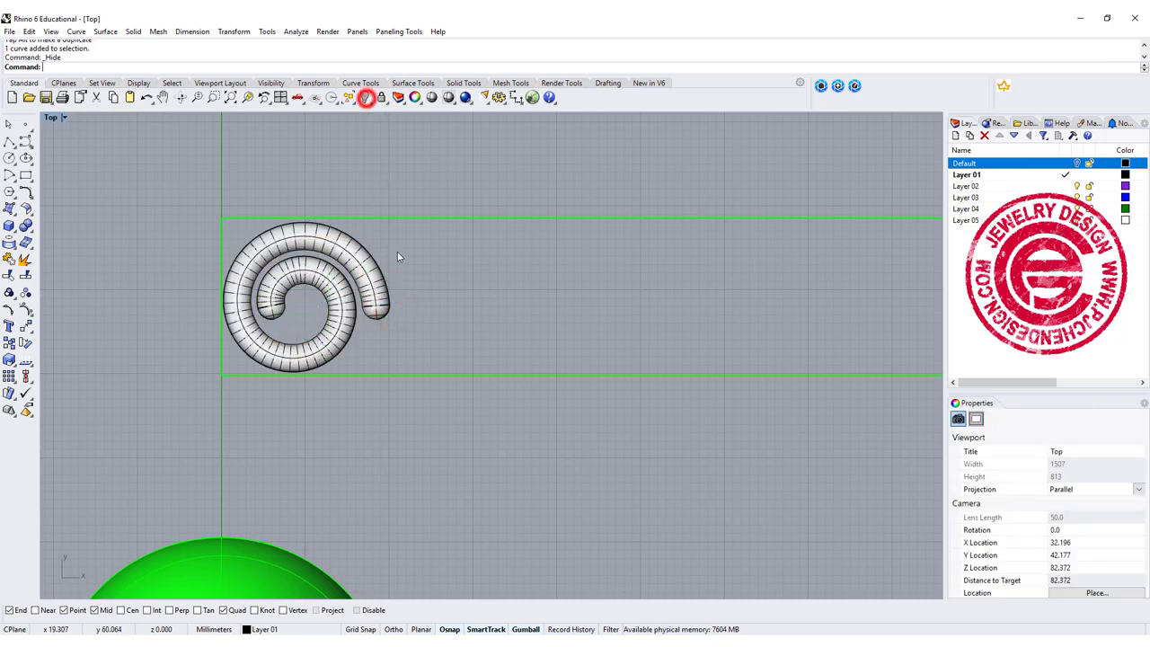
pyautogui.scroll(-2, 411, 301)
pyautogui.moveTo(415, 313); pyautogui.dragTo(322, 254, button='right')
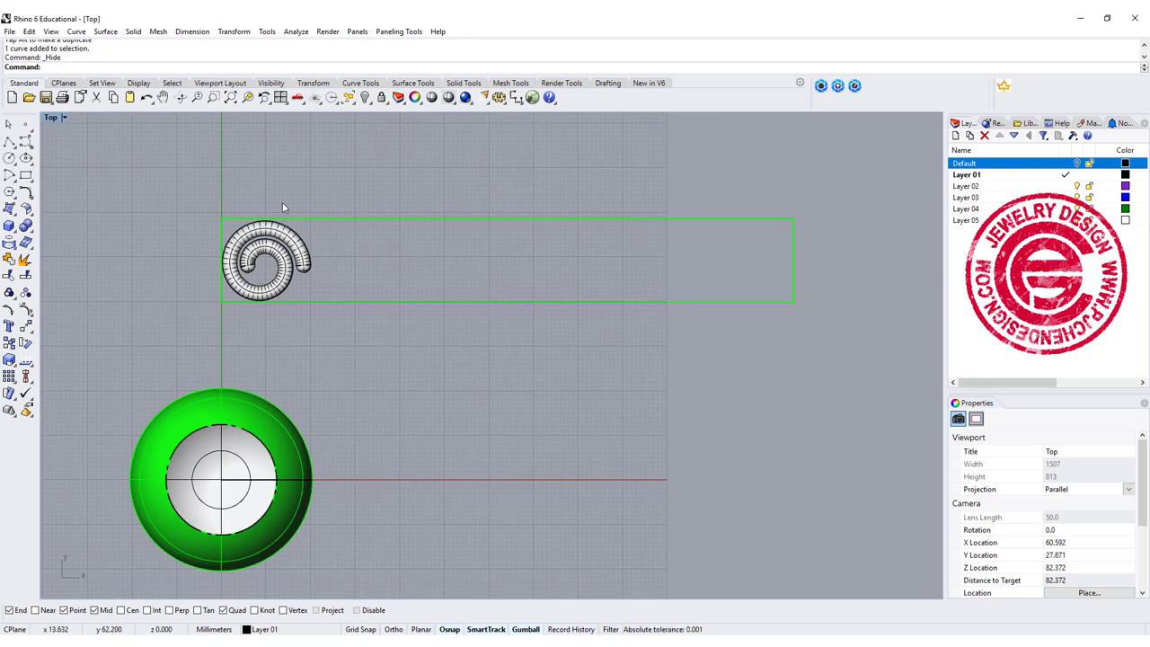
# - Linear-array the piped spiral into 10 touching copies using End and Near snaps
pyautogui.click(8, 379)
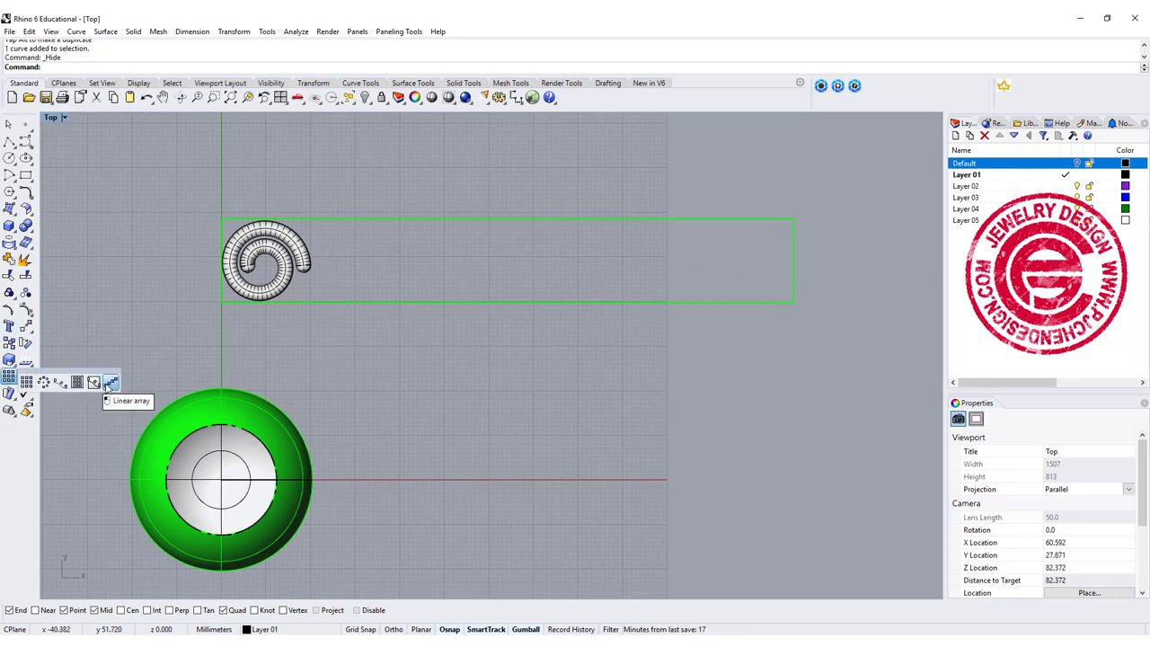
pyautogui.click(111, 384)
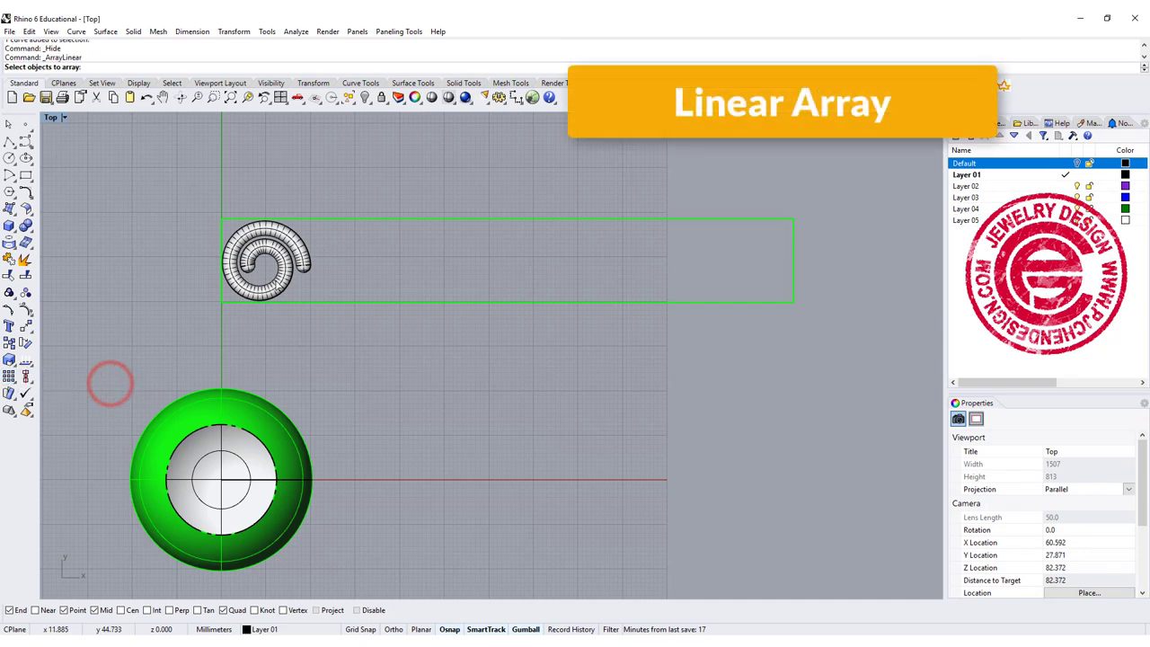
pyautogui.click(284, 277)
pyautogui.press('Return')
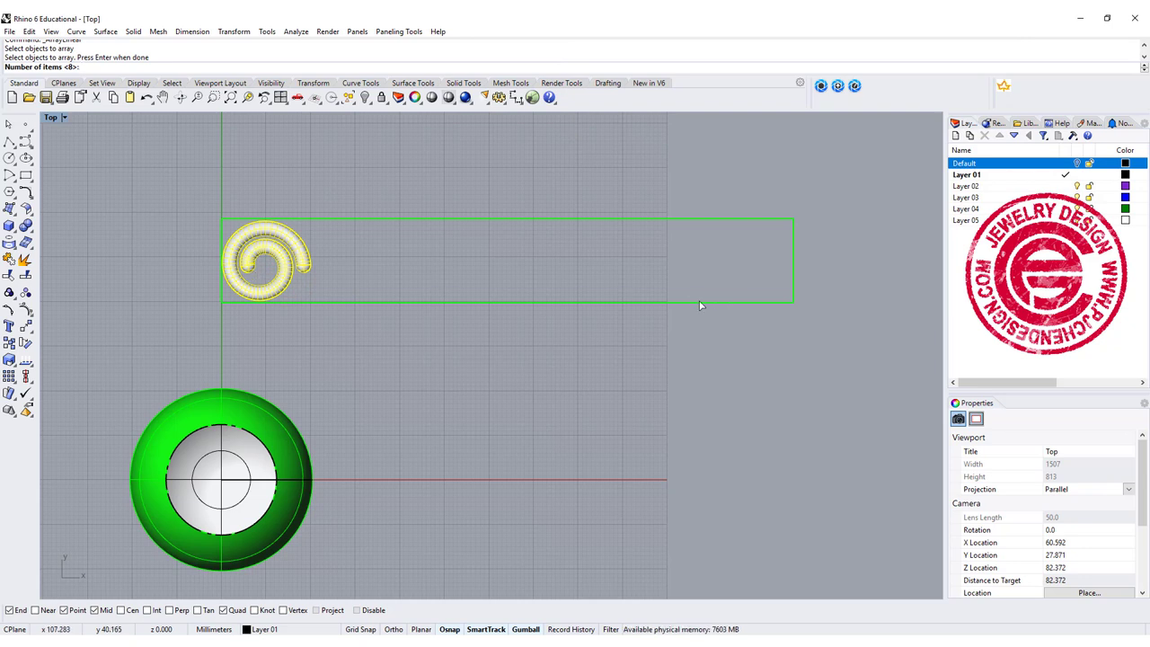
pyautogui.write('10')
pyautogui.press('Return')
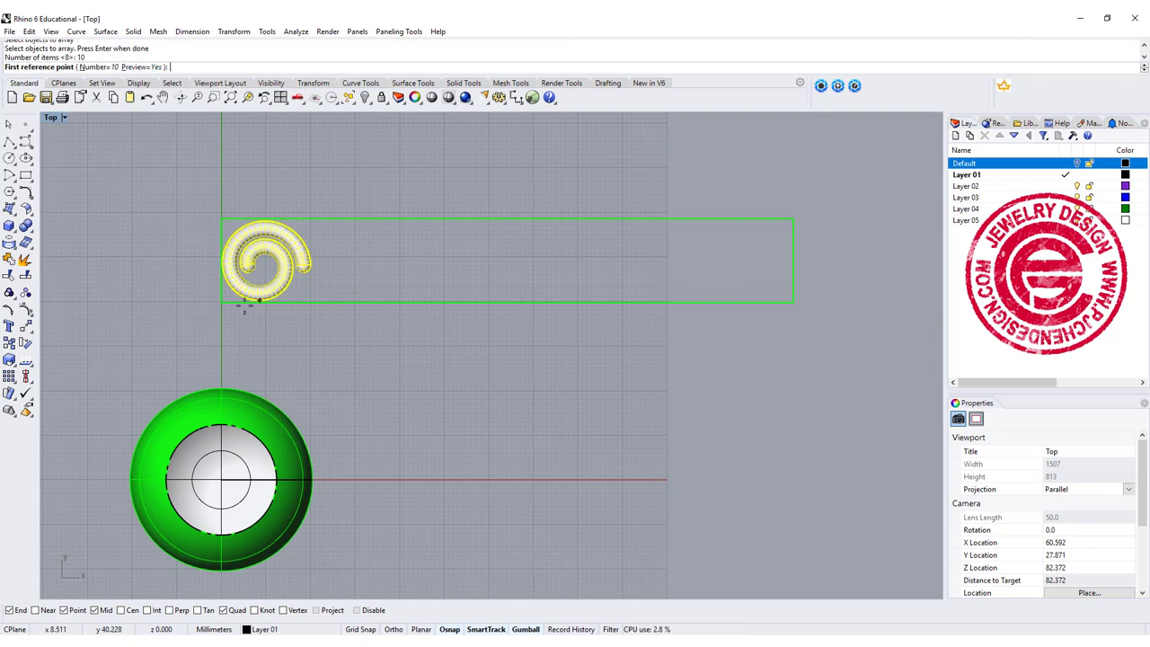
pyautogui.click(216, 305)
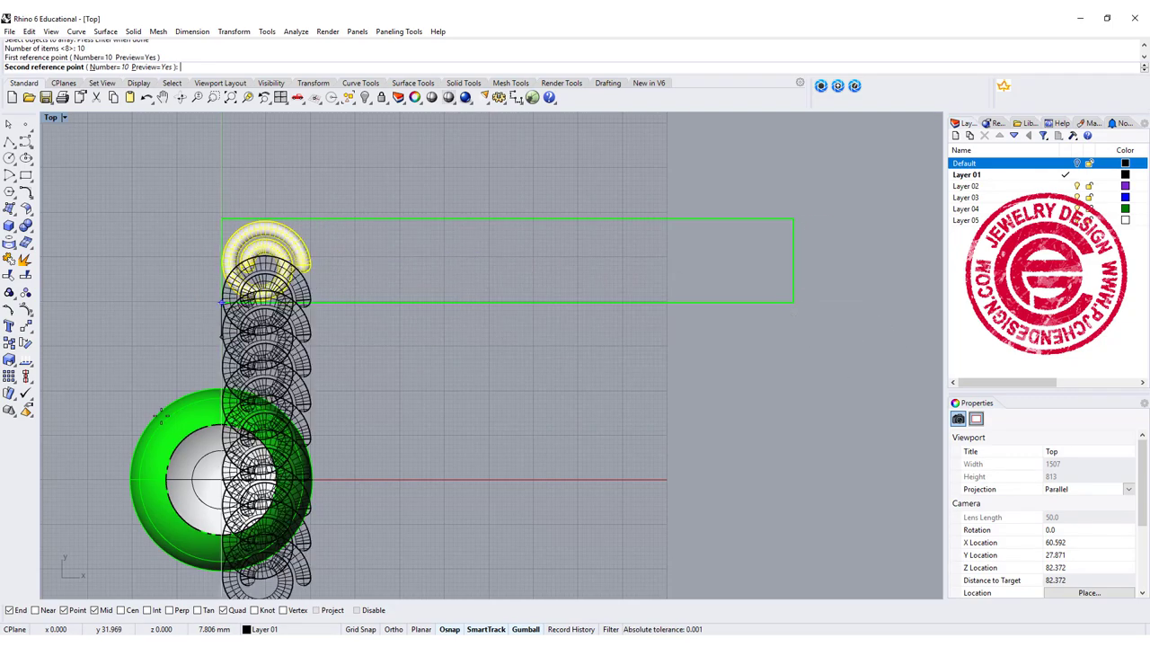
pyautogui.click(36, 611)
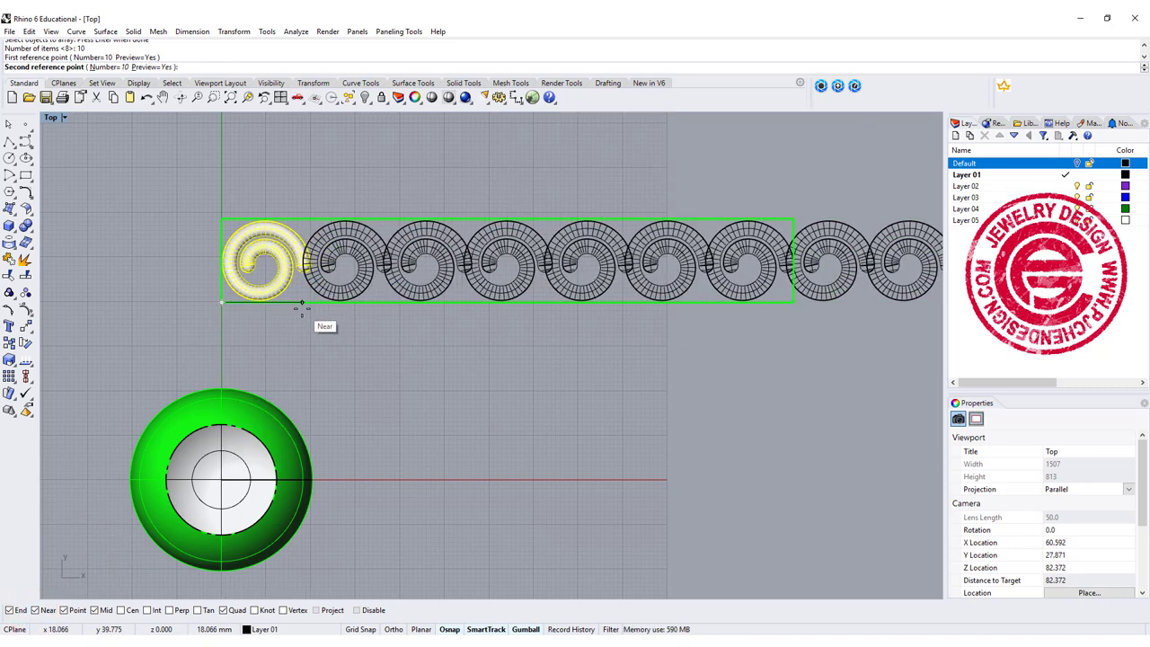
pyautogui.click(302, 308)
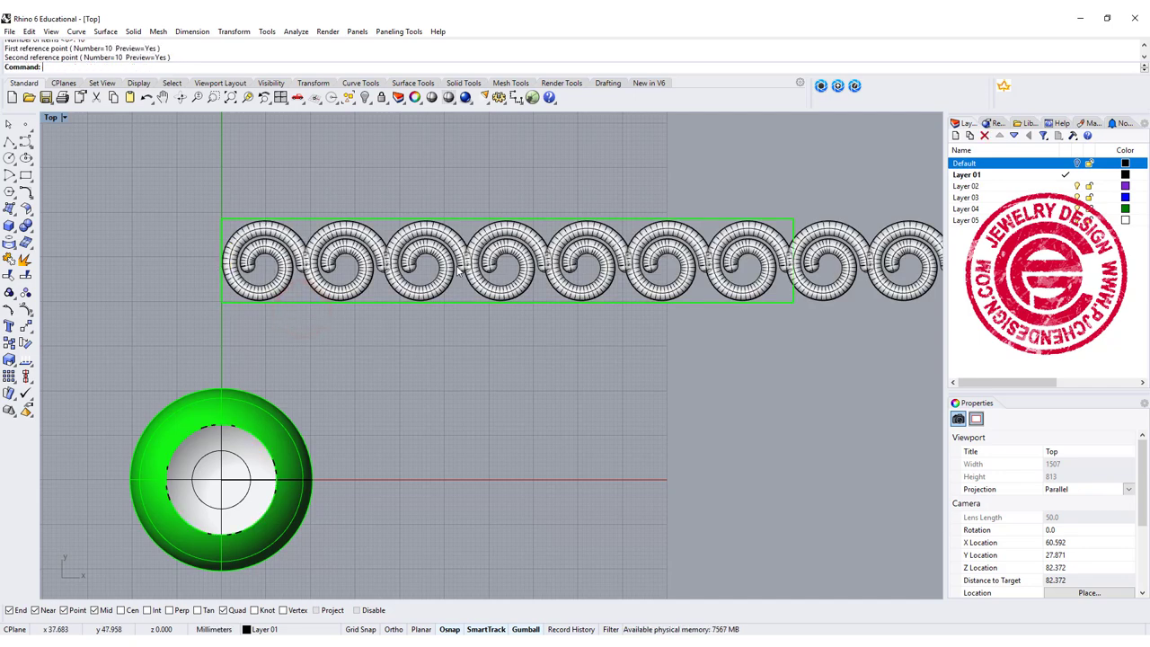
# - Delete the three spiral copies extending past the rectangle's end
pyautogui.scroll(-3, 744, 290)
pyautogui.moveTo(744, 290); pyautogui.dragTo(491, 332, button='right')
pyautogui.moveTo(604, 251); pyautogui.dragTo(563, 316)
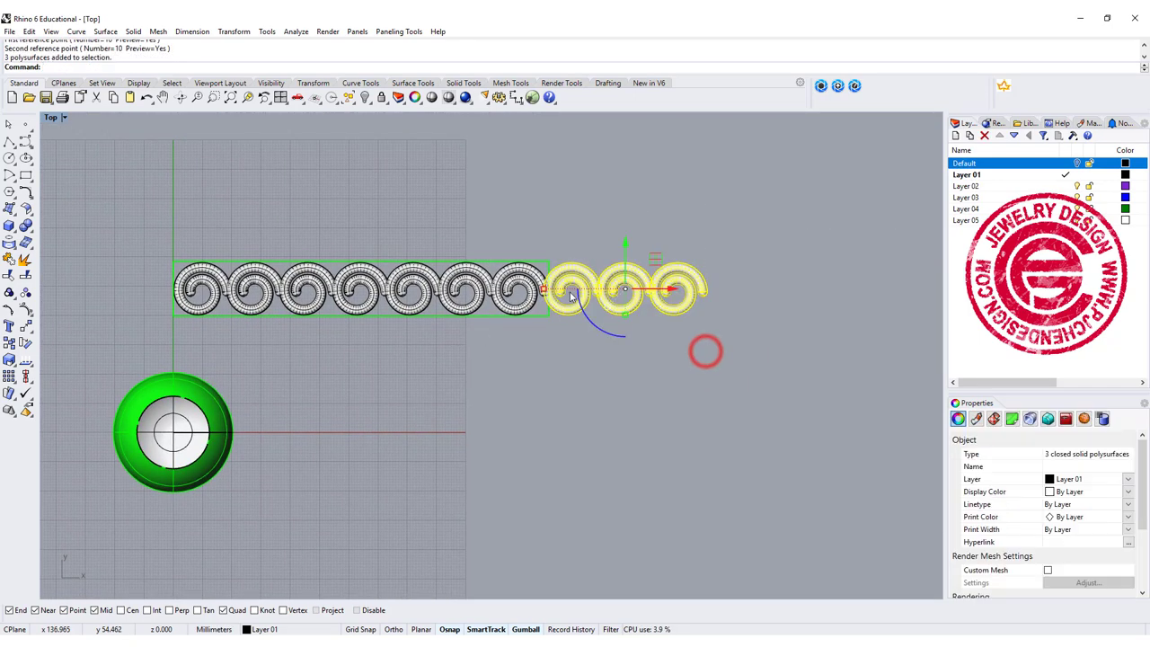
pyautogui.press('Delete')
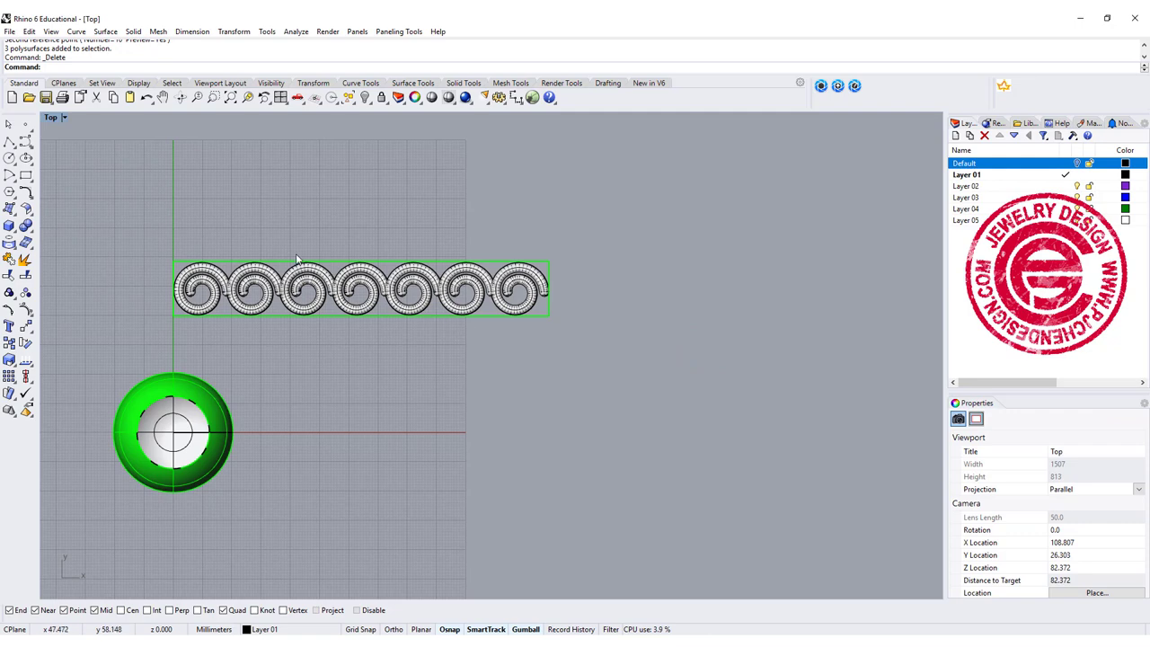
# - Fill the rectangular outline with a flat surface using Planar Curves
pyautogui.scroll(2, 285, 250)
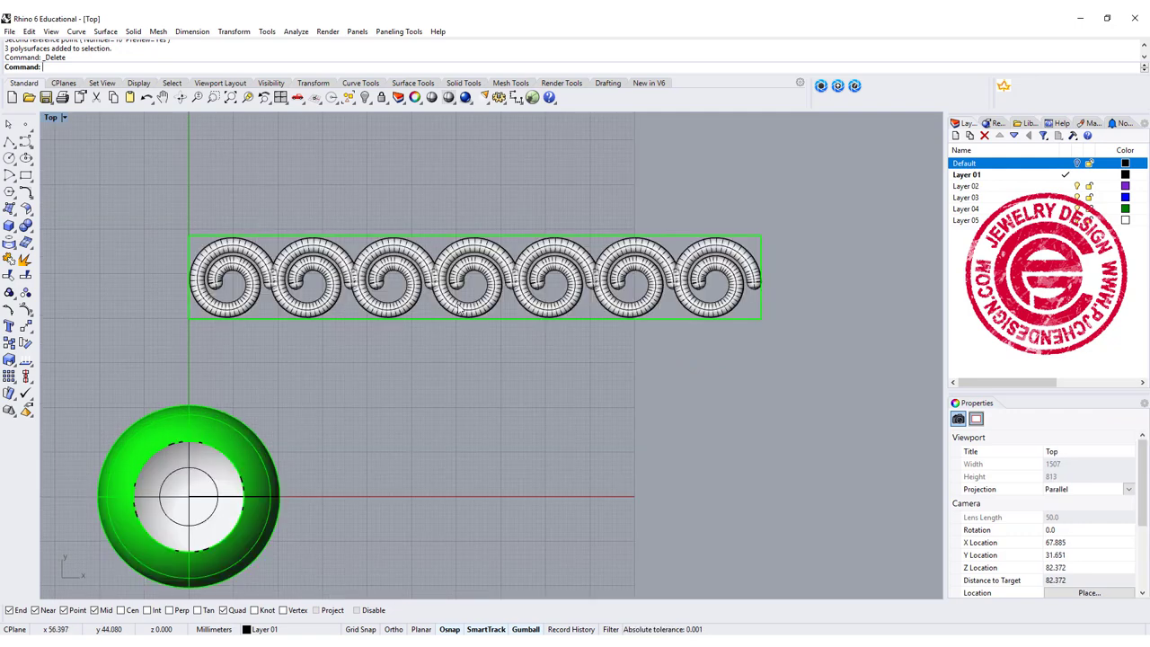
pyautogui.click(255, 459)
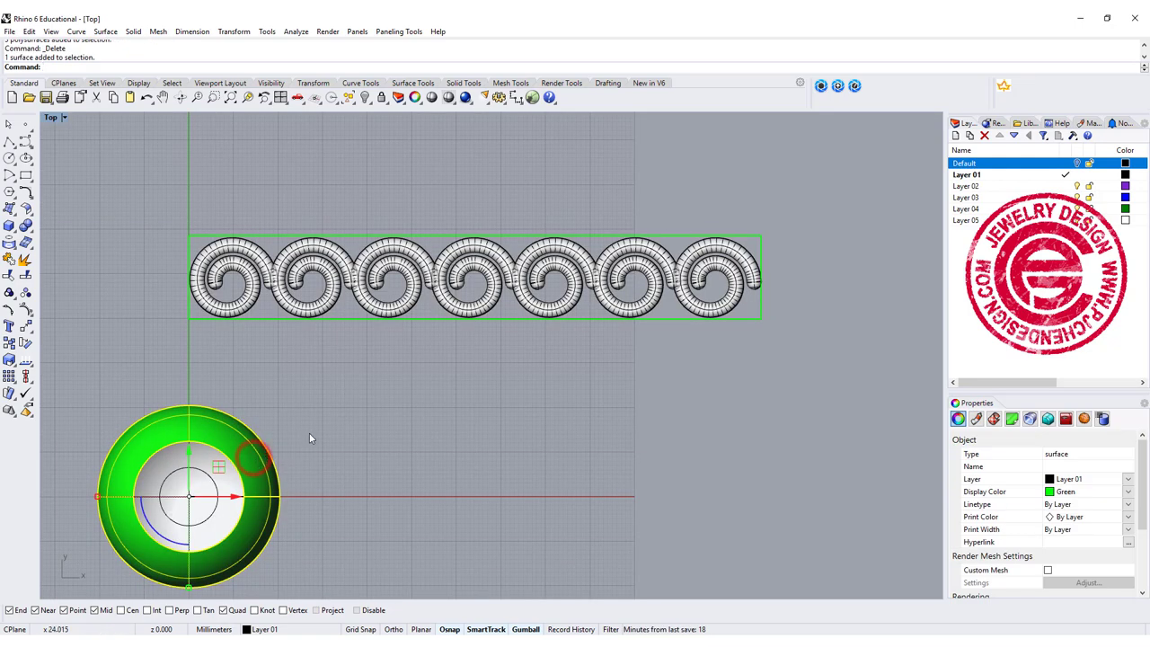
pyautogui.click(338, 400)
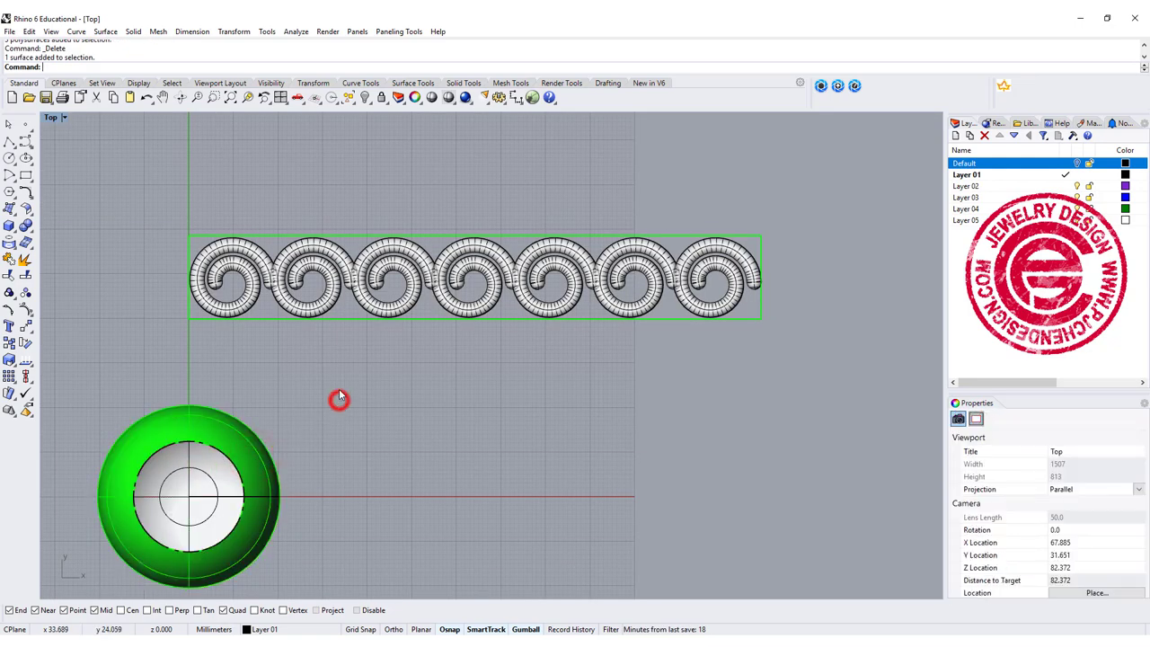
pyautogui.click(255, 235)
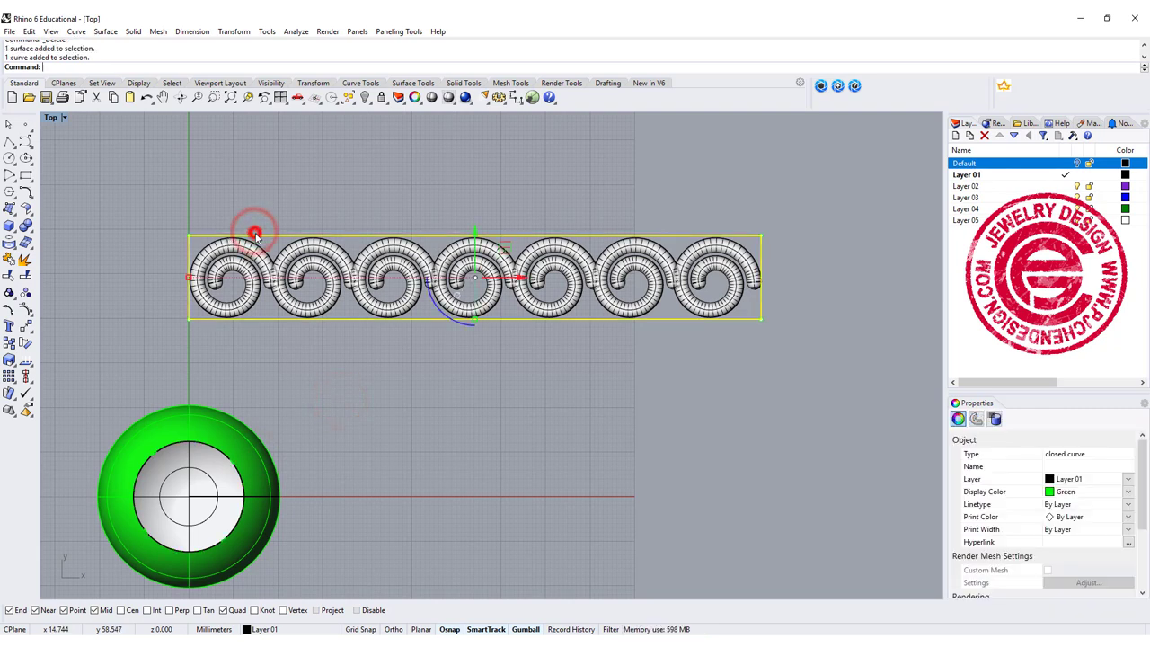
pyautogui.click(10, 211)
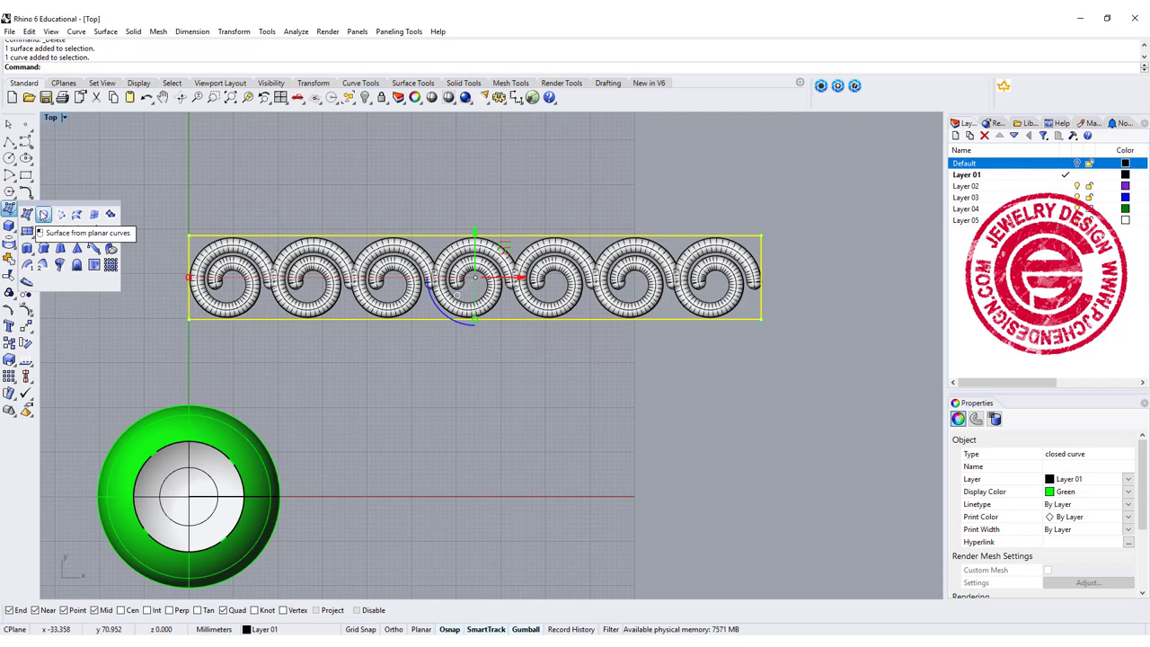
pyautogui.click(43, 215)
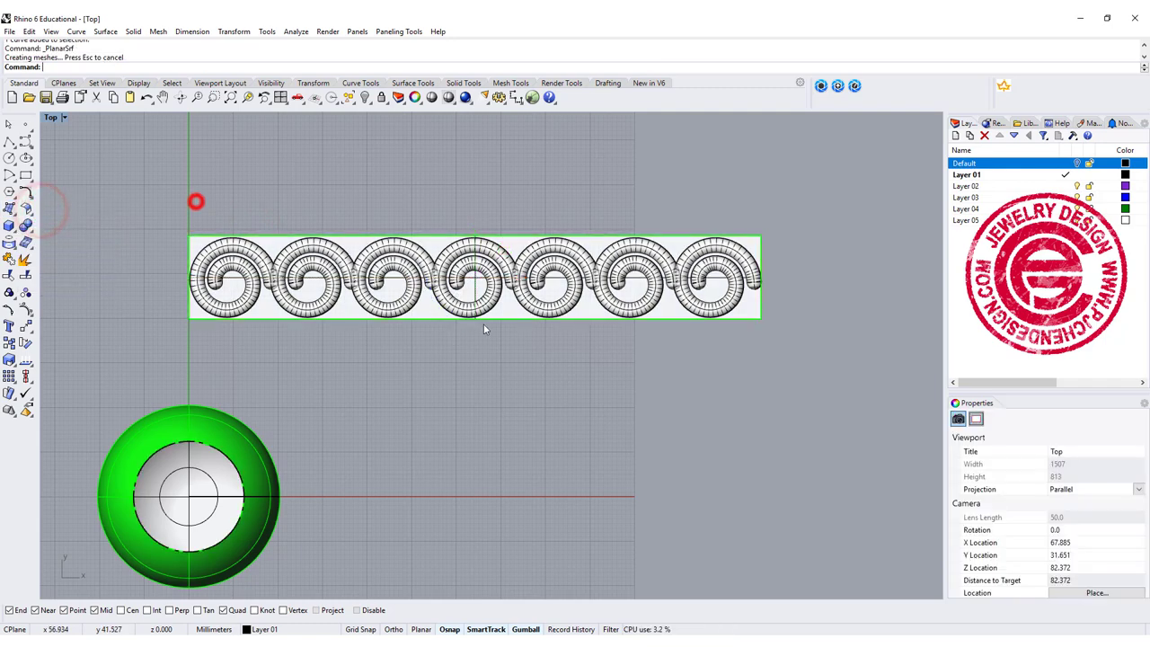
# - In the maximized Perspective view, lower the flat plate slightly beneath the spirals
pyautogui.doubleClick(50, 117)
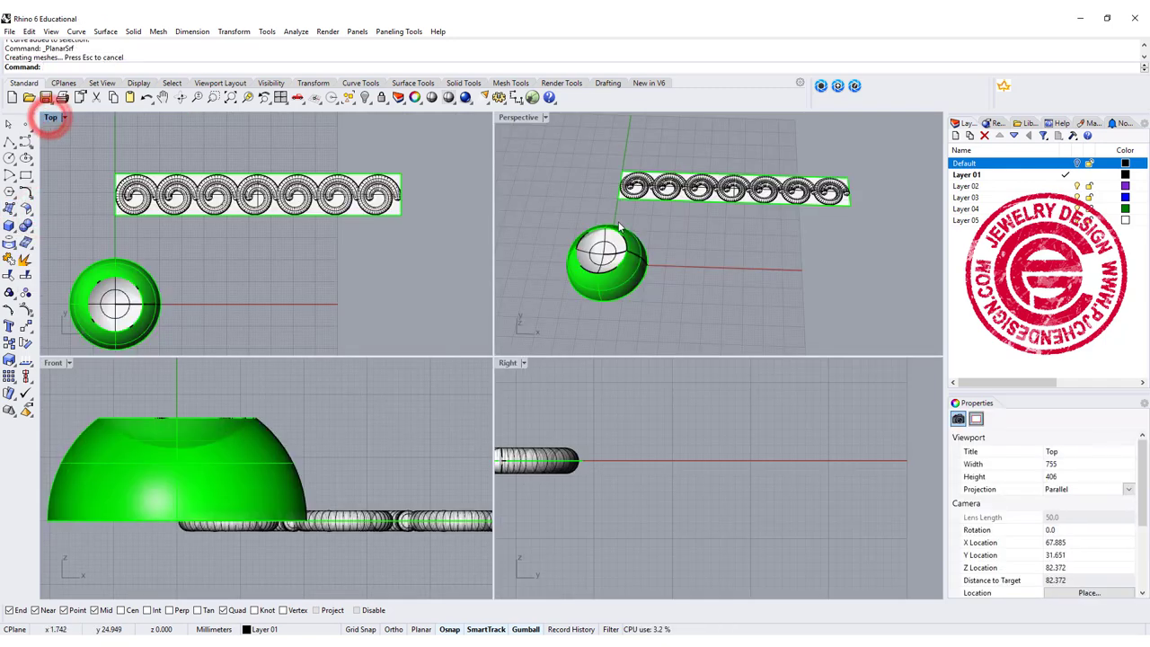
pyautogui.moveTo(619, 225); pyautogui.dragTo(528, 143, button='right')
pyautogui.doubleClick(516, 119)
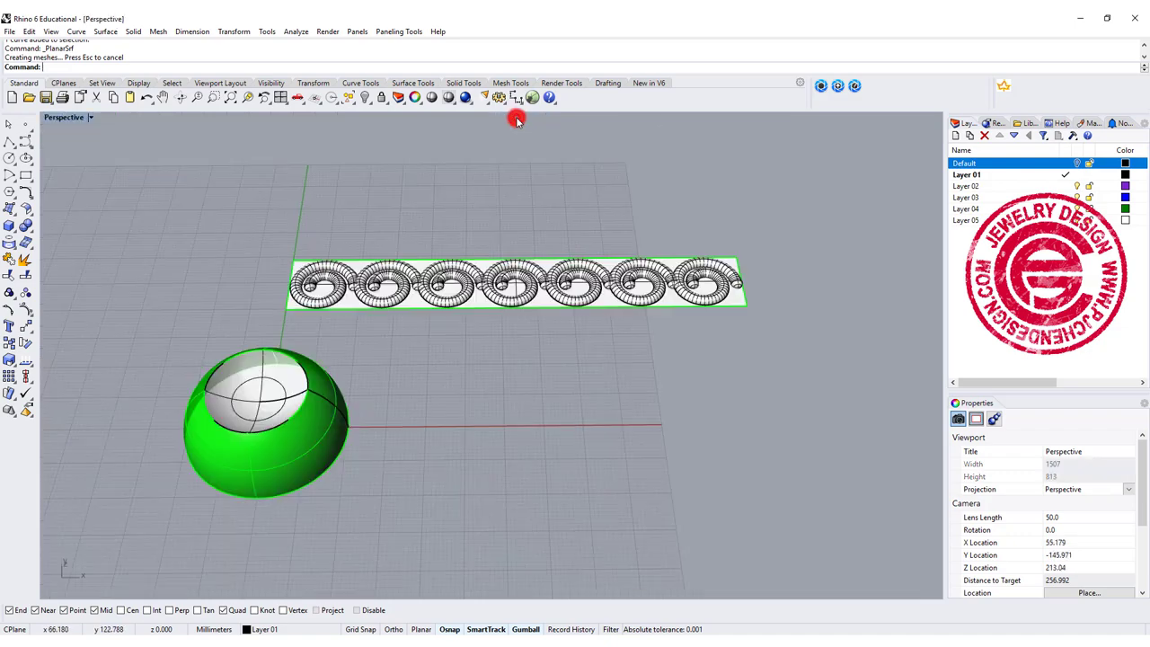
pyautogui.scroll(3, 548, 348)
pyautogui.moveTo(548, 348); pyautogui.dragTo(525, 308, button='right')
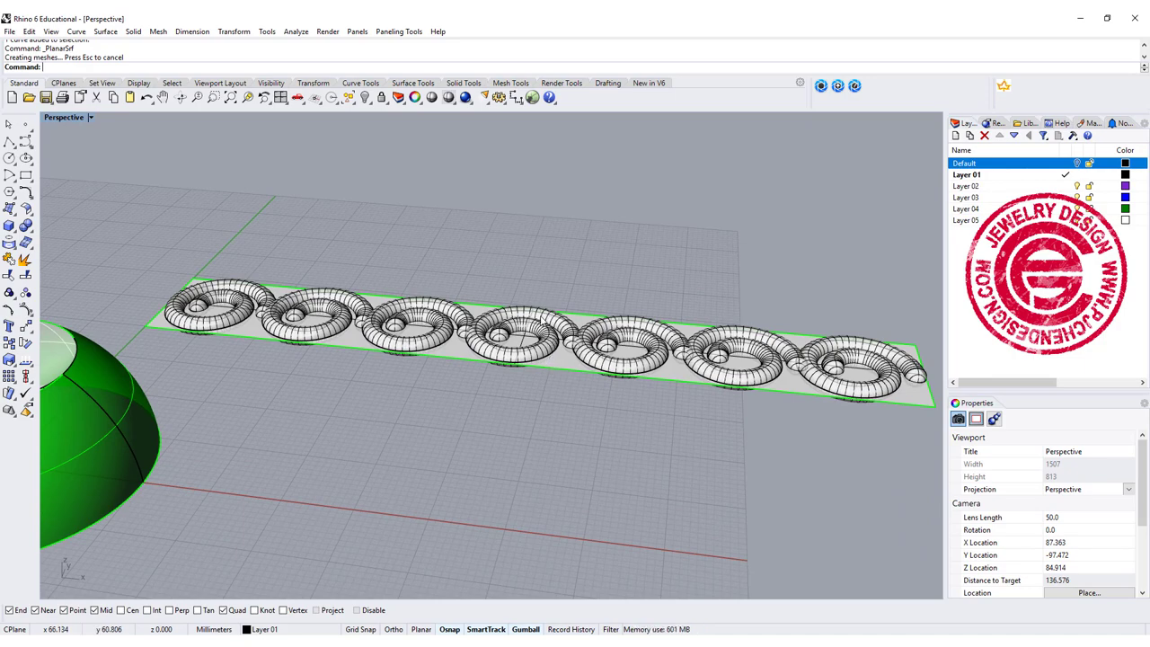
pyautogui.moveTo(348, 348); pyautogui.dragTo(359, 377, button='right')
pyautogui.click(179, 326)
pyautogui.click(184, 329)
pyautogui.moveTo(466, 293); pyautogui.dragTo(462, 332, button='right')
pyautogui.moveTo(448, 440); pyautogui.dragTo(451, 450)
pyautogui.press('Escape')
# - Orbit out to a near top-down view of the spiral chain and dome
pyautogui.moveTo(495, 429); pyautogui.dragTo(486, 486, button='right')
pyautogui.scroll(8, 487, 486)
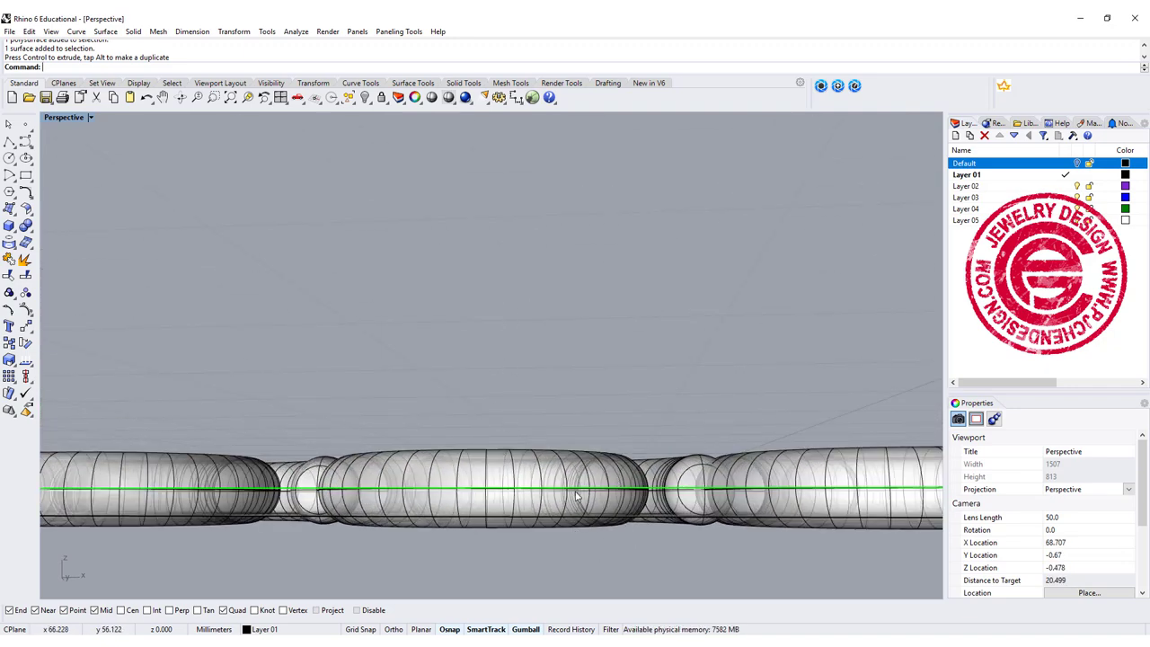
pyautogui.scroll(-2, 578, 498)
pyautogui.scroll(-1, 562, 449)
pyautogui.scroll(-5, 561, 443)
pyautogui.moveTo(458, 369); pyautogui.dragTo(341, 441, button='right')
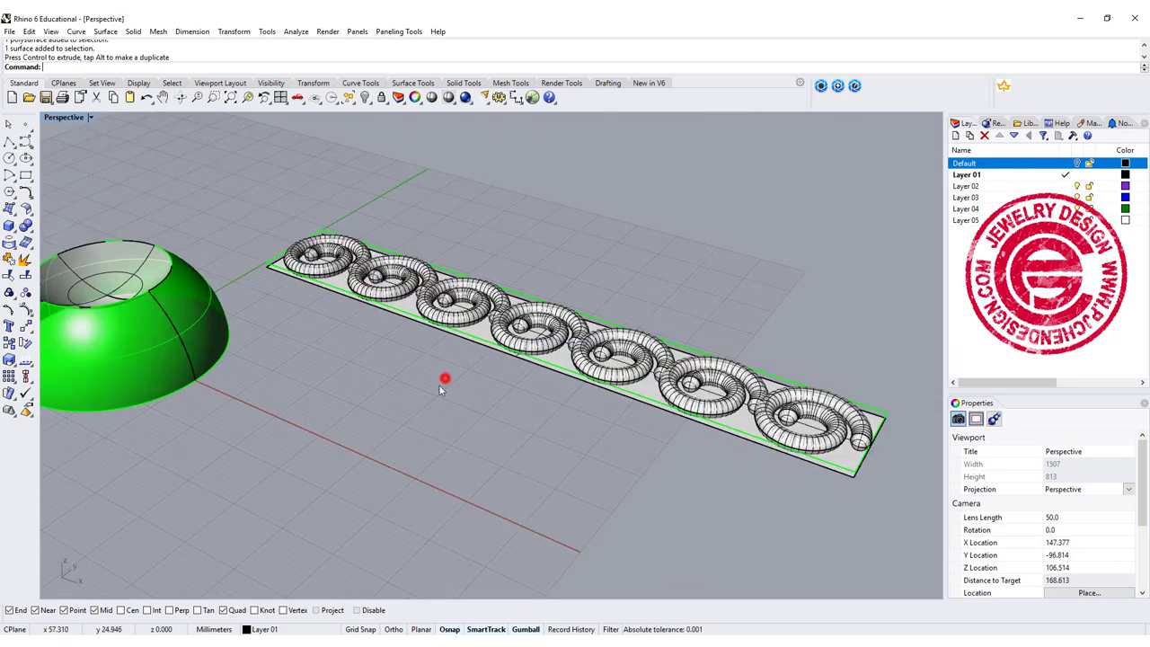
pyautogui.moveTo(441, 378); pyautogui.dragTo(490, 362, button='right')
pyautogui.scroll(-3, 449, 361)
pyautogui.click(295, 297)
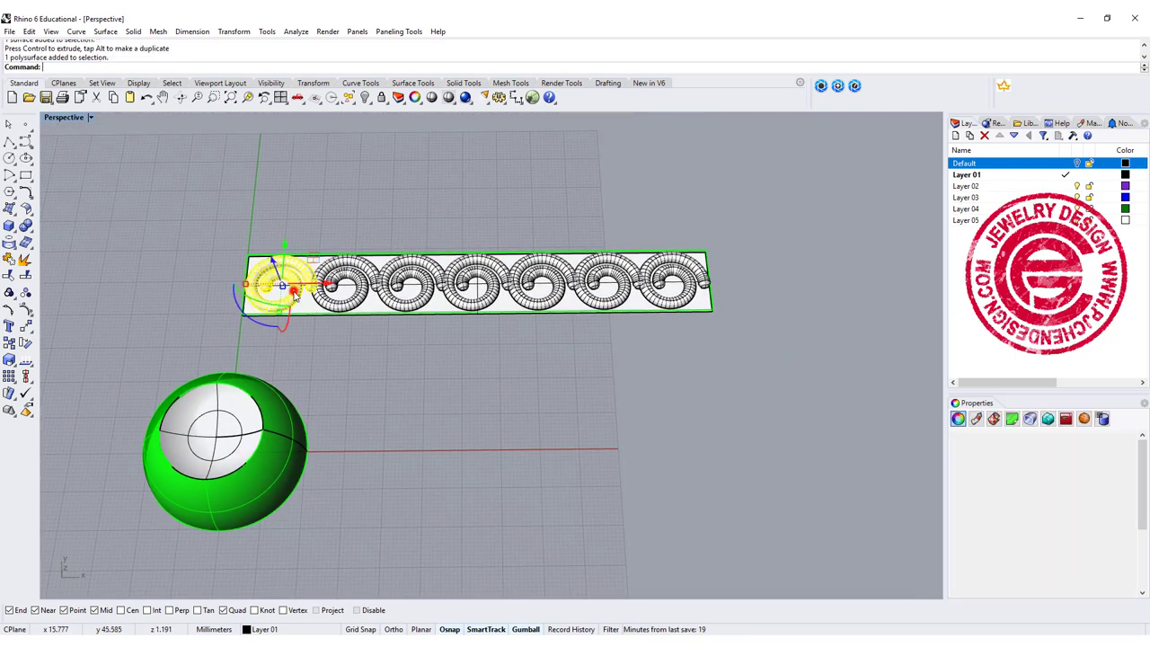
# - Select all seven spirals, run FlowAlongSrf, and pick the flat strip's corner edge as base
pyautogui.click(264, 457)
pyautogui.click(464, 418)
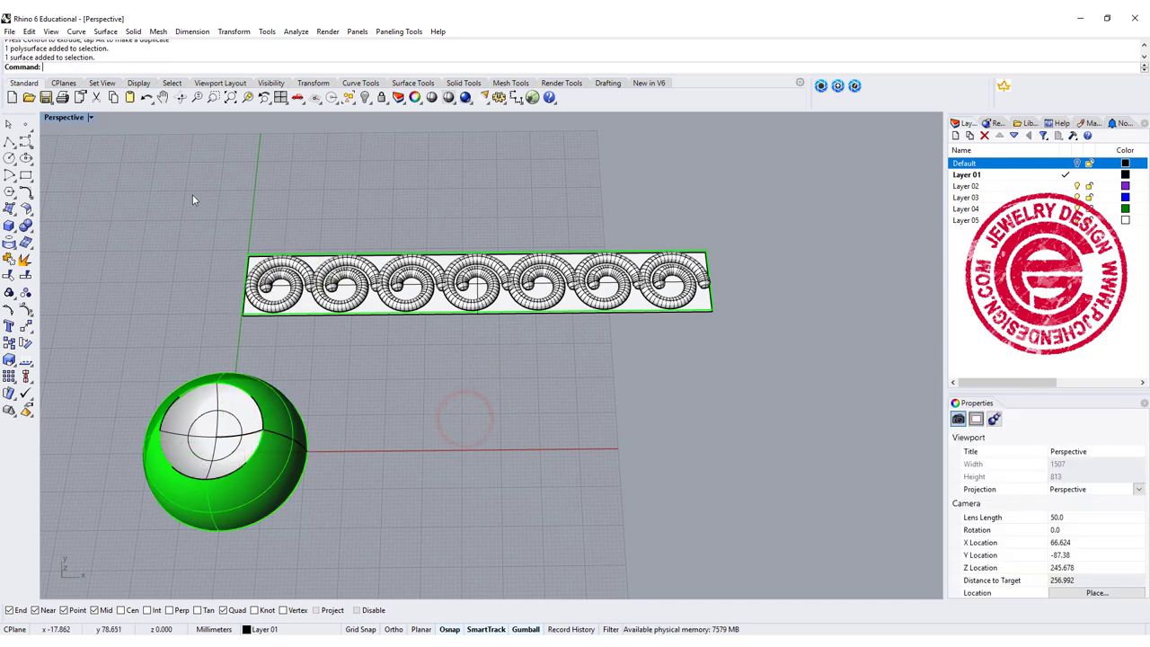
pyautogui.moveTo(193, 200); pyautogui.dragTo(710, 327)
pyautogui.write('FlowAlongSrf')
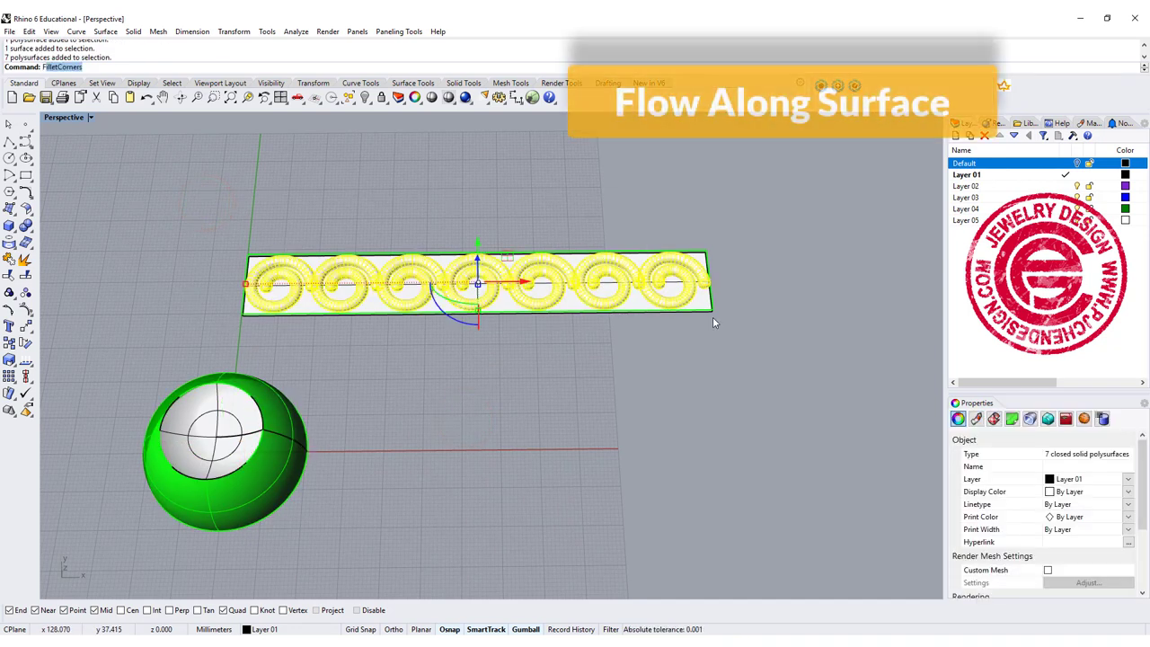
pyautogui.press('Return')
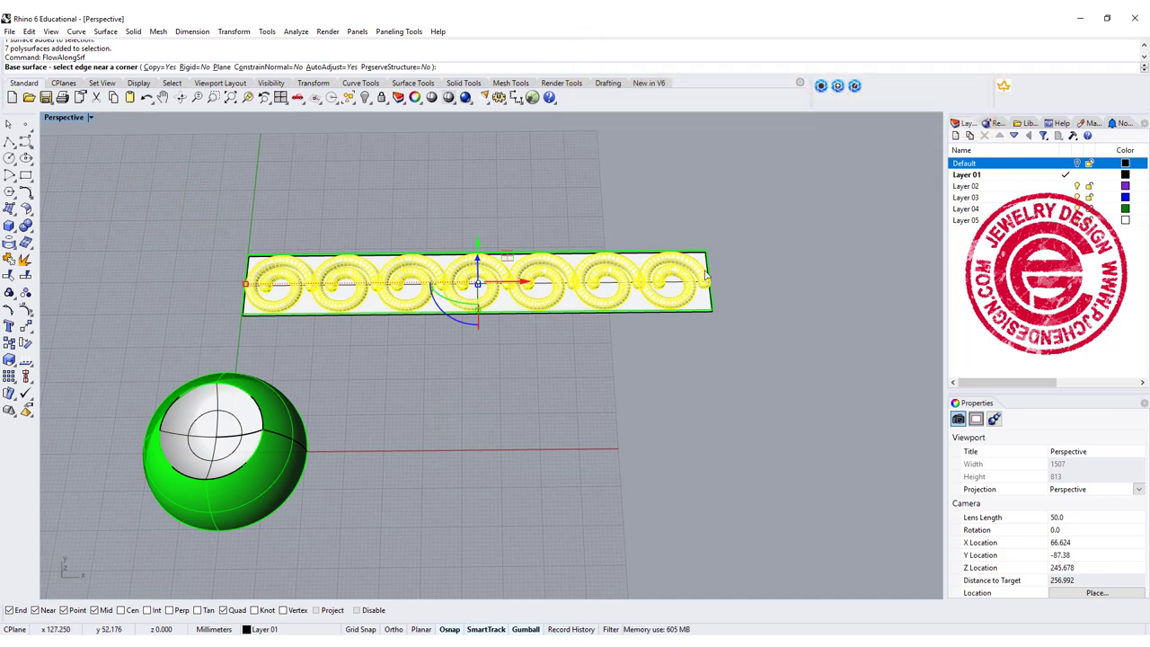
pyautogui.moveTo(479, 389); pyautogui.dragTo(437, 359, button='right')
pyautogui.scroll(3, 322, 249)
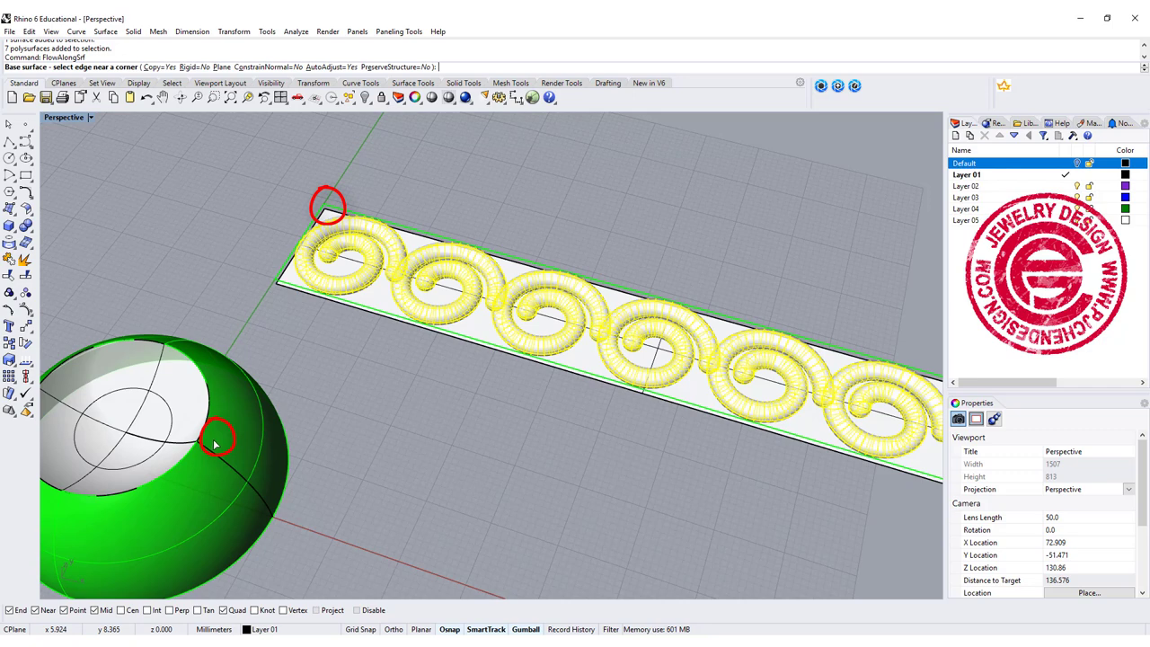
pyautogui.click(288, 281)
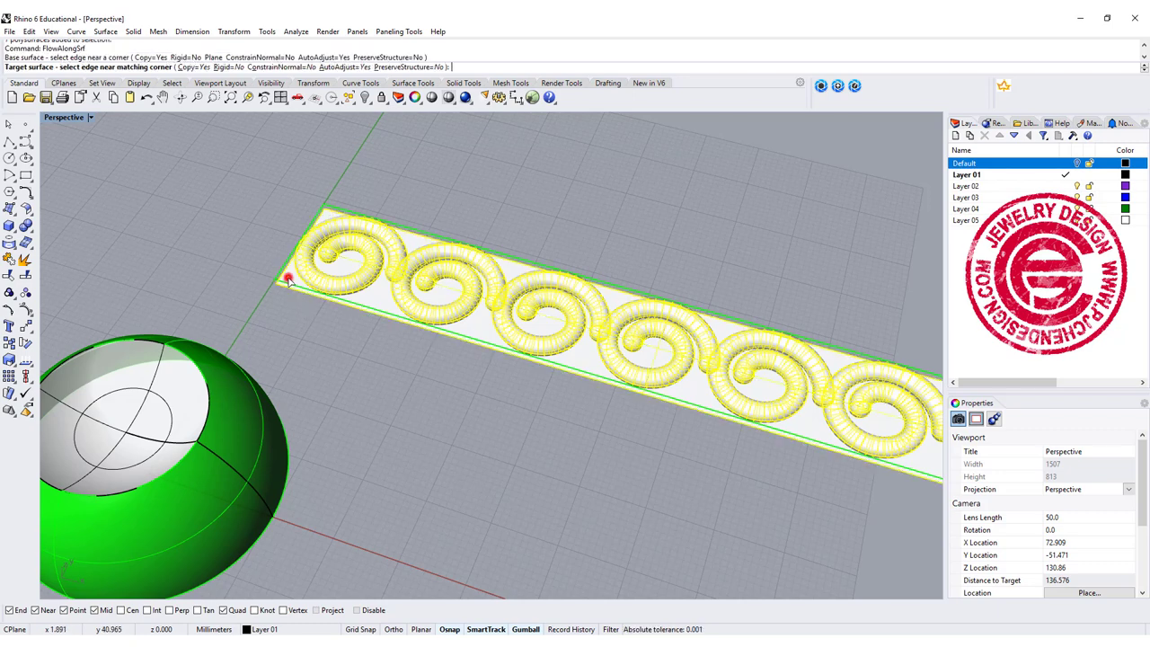
# - Pick the dome's edge as the flow target and orbit to inspect the flowed spirals
pyautogui.click(197, 452)
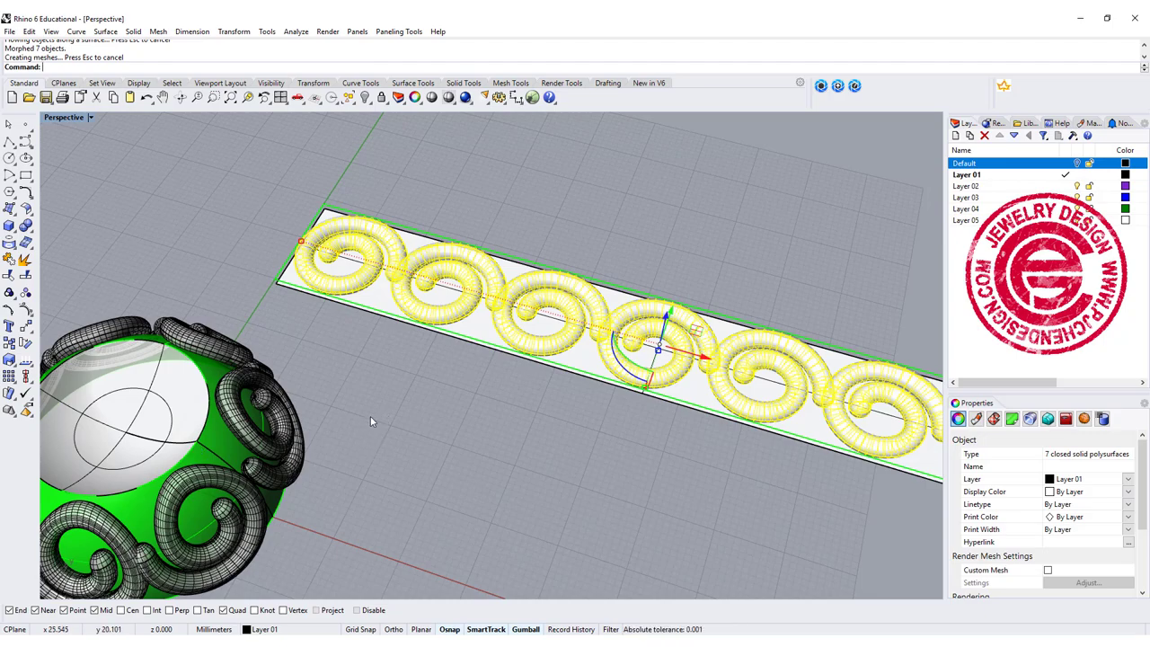
pyautogui.moveTo(374, 415); pyautogui.dragTo(422, 467, button='right')
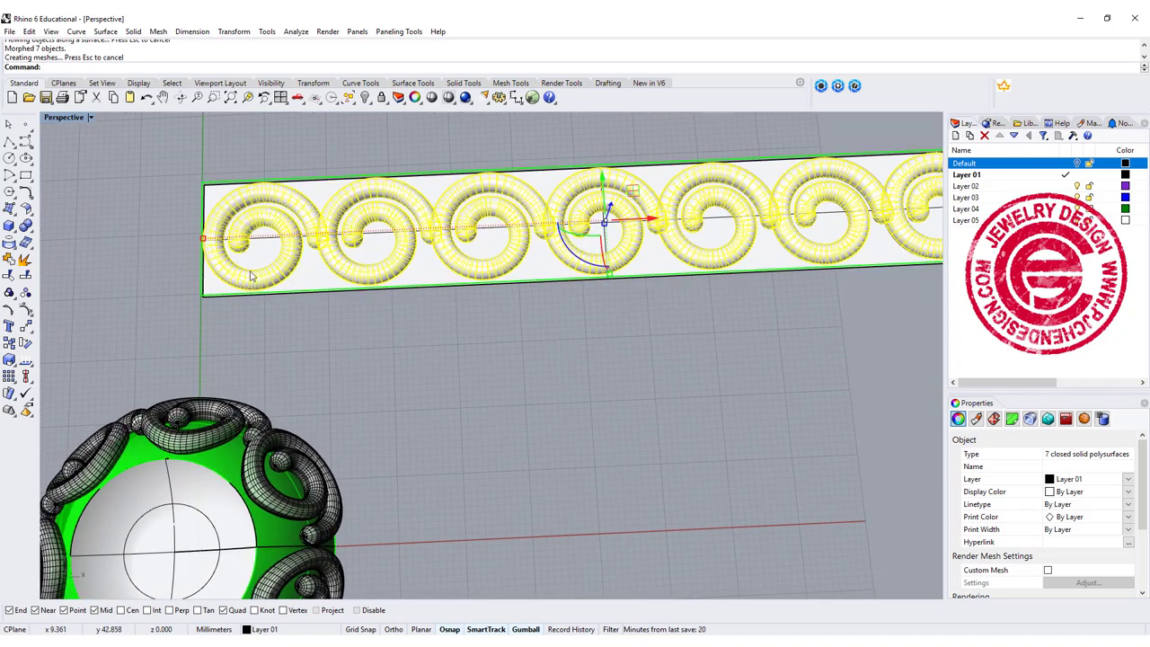
pyautogui.moveTo(426, 439); pyautogui.dragTo(355, 323, button='right')
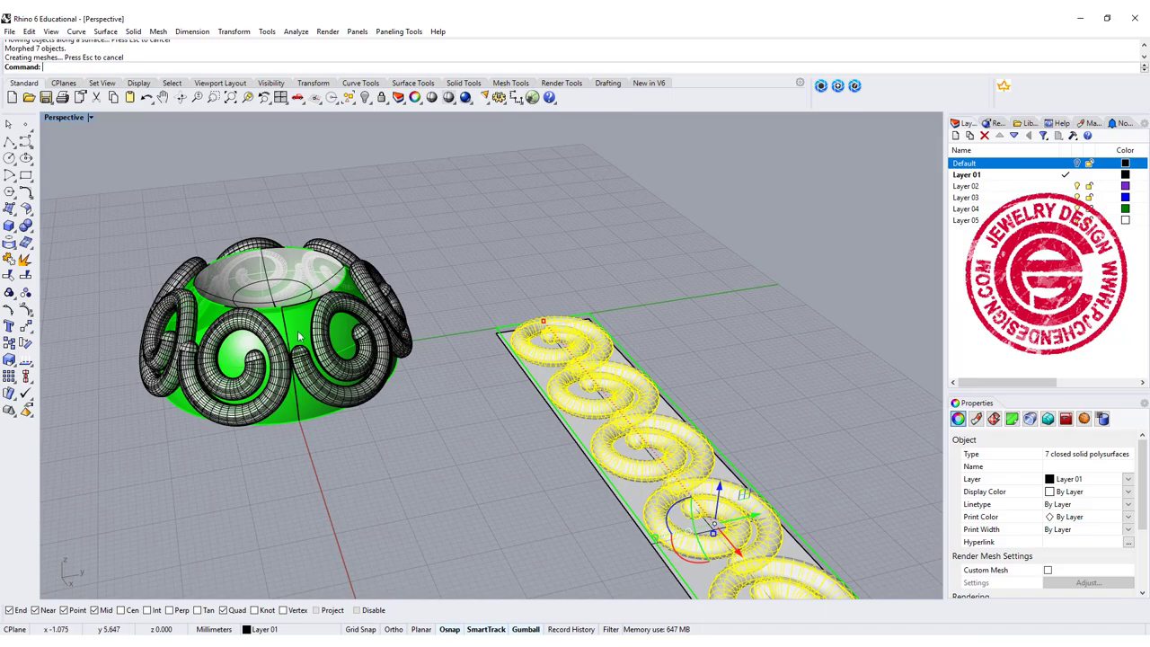
pyautogui.moveTo(325, 484)
pyautogui.mouseDown(button='right')
pyautogui.moveTo(380, 336)
pyautogui.moveTo(462, 372)
pyautogui.moveTo(325, 399)
pyautogui.moveTo(335, 466)
pyautogui.mouseUp(button='right')
pyautogui.moveTo(456, 473); pyautogui.dragTo(482, 495, button='right')
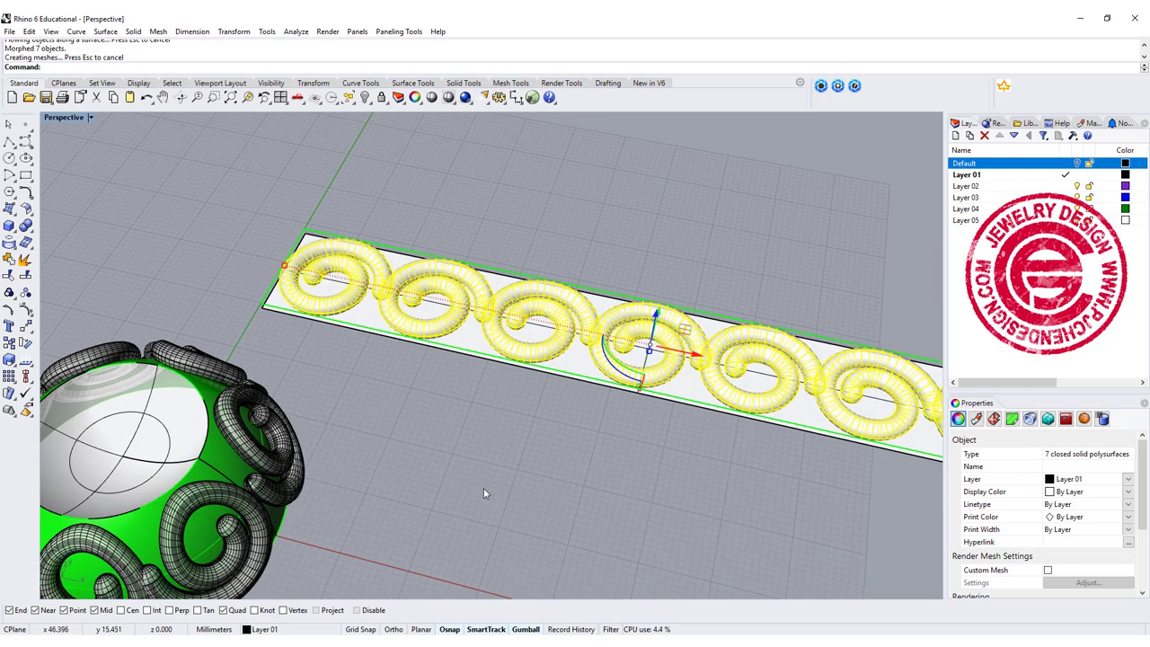
# - Undo the flow and rerun FlowAlongSrf, picking the strip's corner edge as base
pyautogui.hotkey('ctrl', 'z')
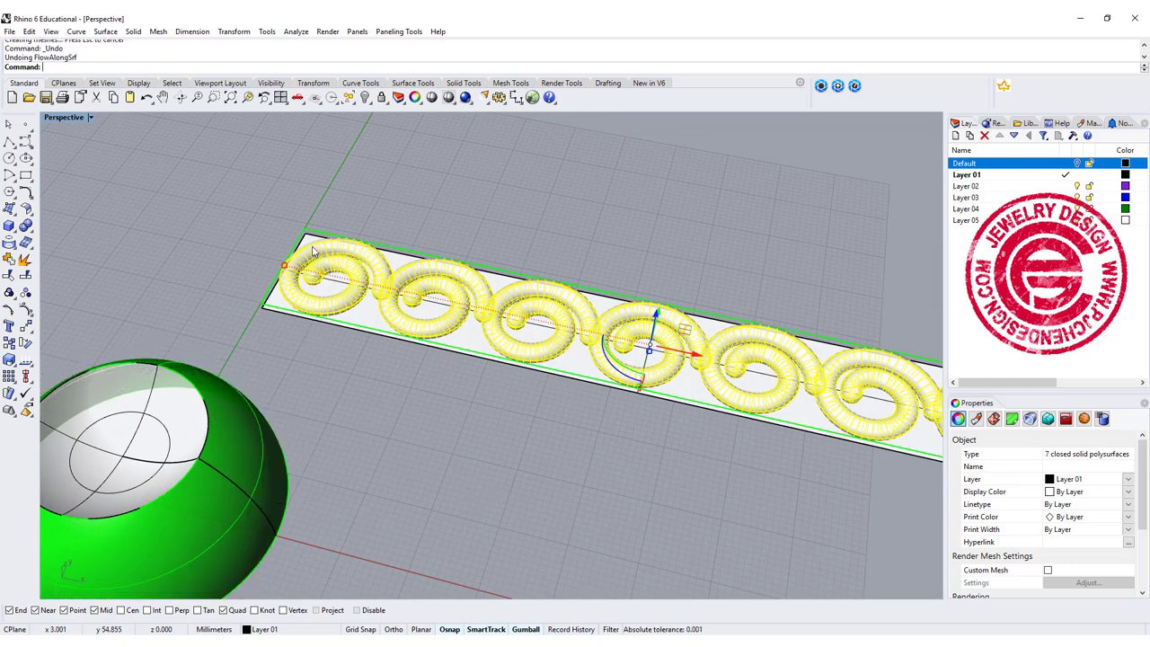
pyautogui.press('Return')
pyautogui.click(308, 238)
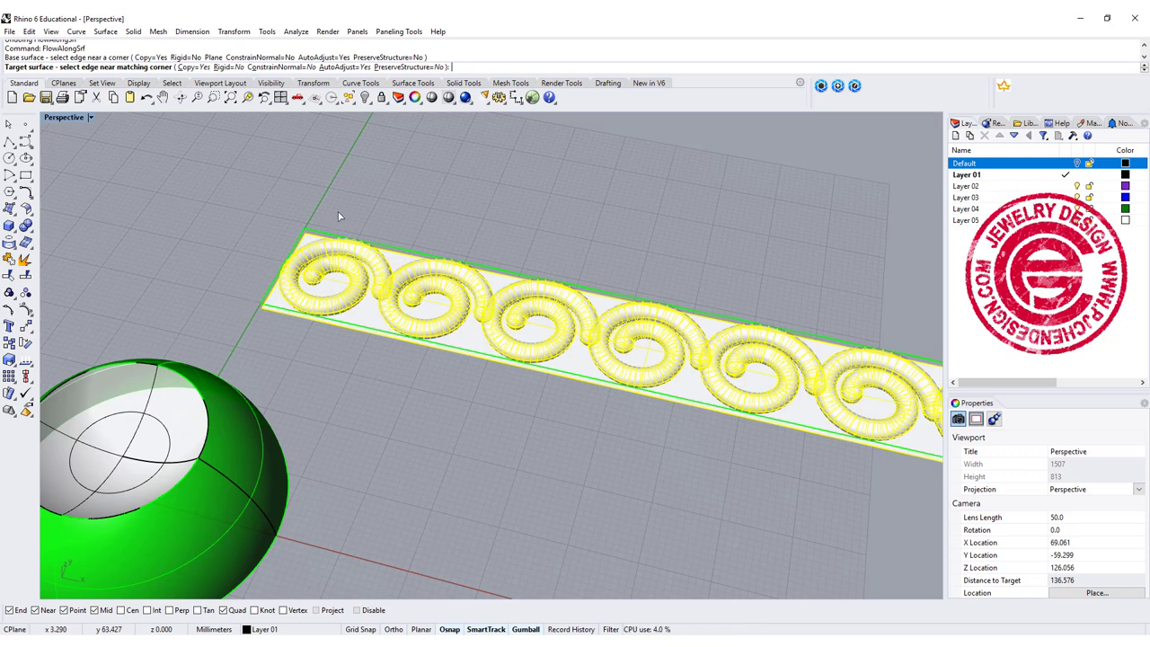
# - Flow the spirals onto the dome from a different edge, inspect the stretched result, then undo it
pyautogui.click(279, 516)
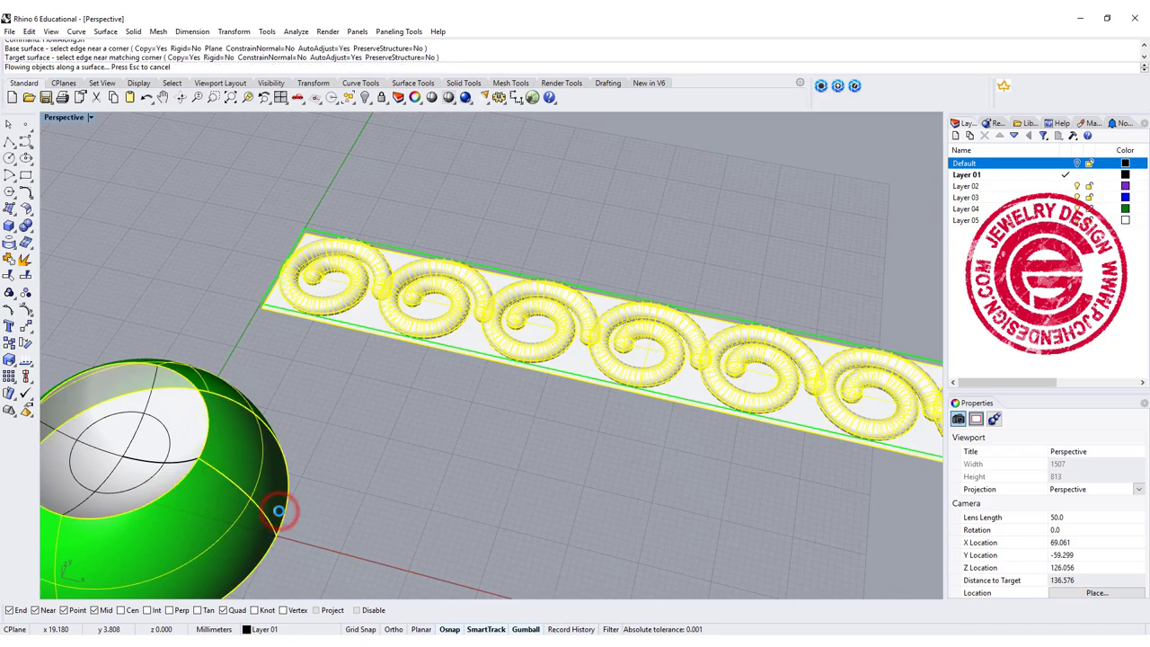
pyautogui.moveTo(279, 509); pyautogui.dragTo(403, 320, button='right')
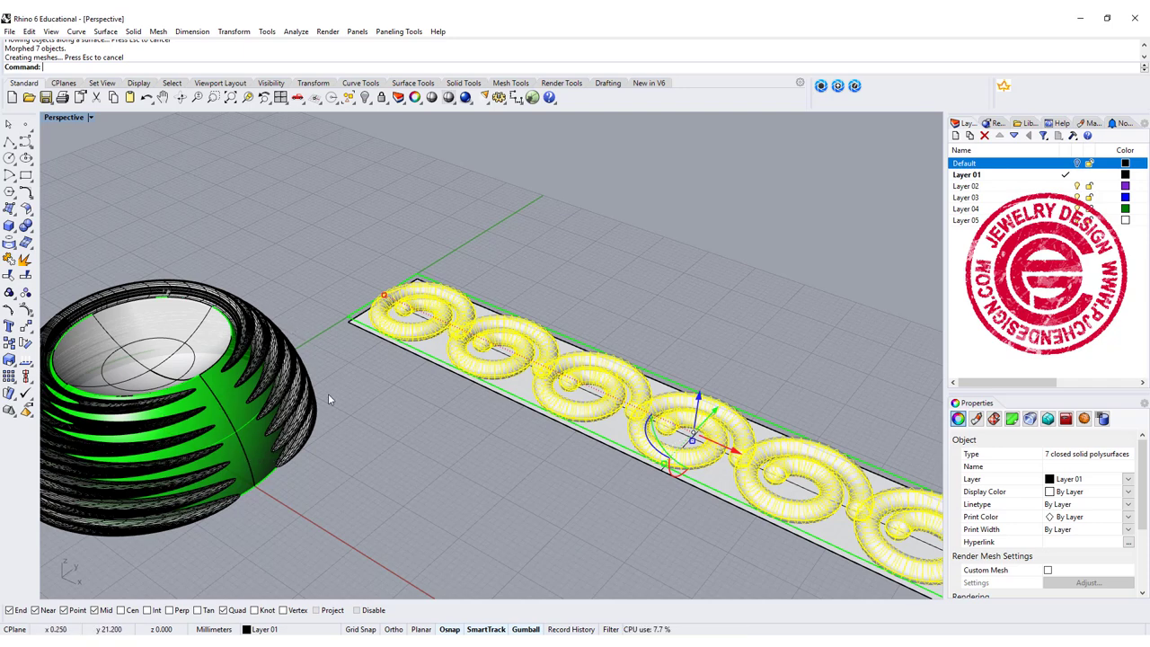
pyautogui.hotkey('ctrl', 'z')
pyautogui.click(393, 411)
pyautogui.moveTo(392, 411); pyautogui.dragTo(259, 460, button='right')
pyautogui.scroll(5, 257, 453)
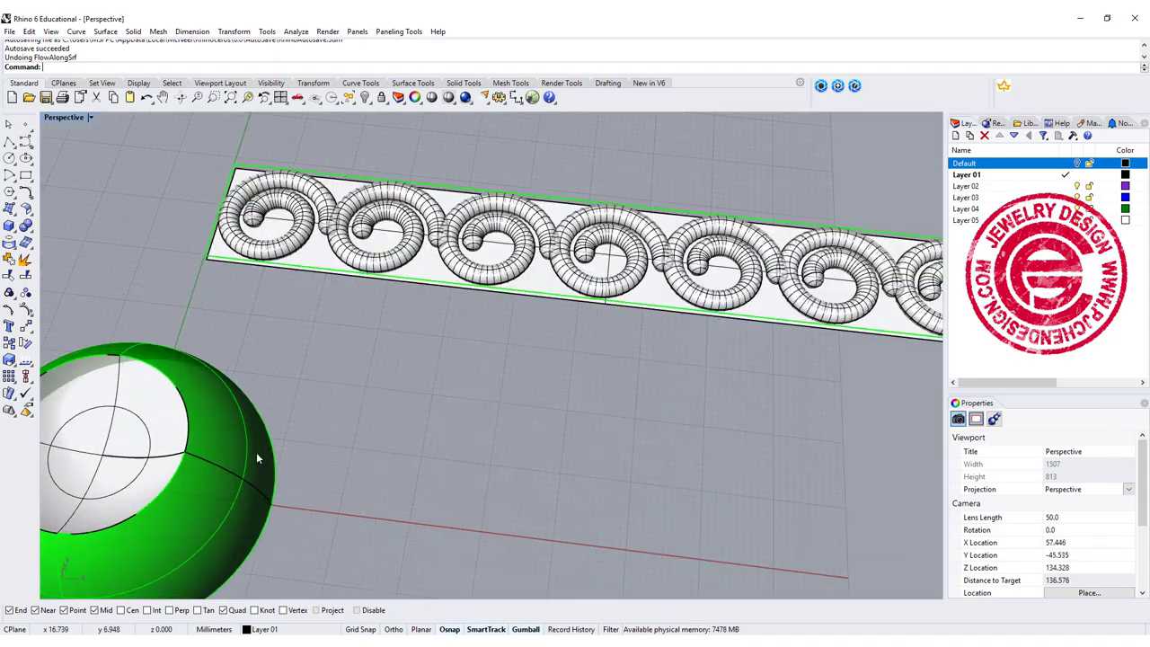
# - Display the surface direction of the flat strip to check it
pyautogui.click(225, 414)
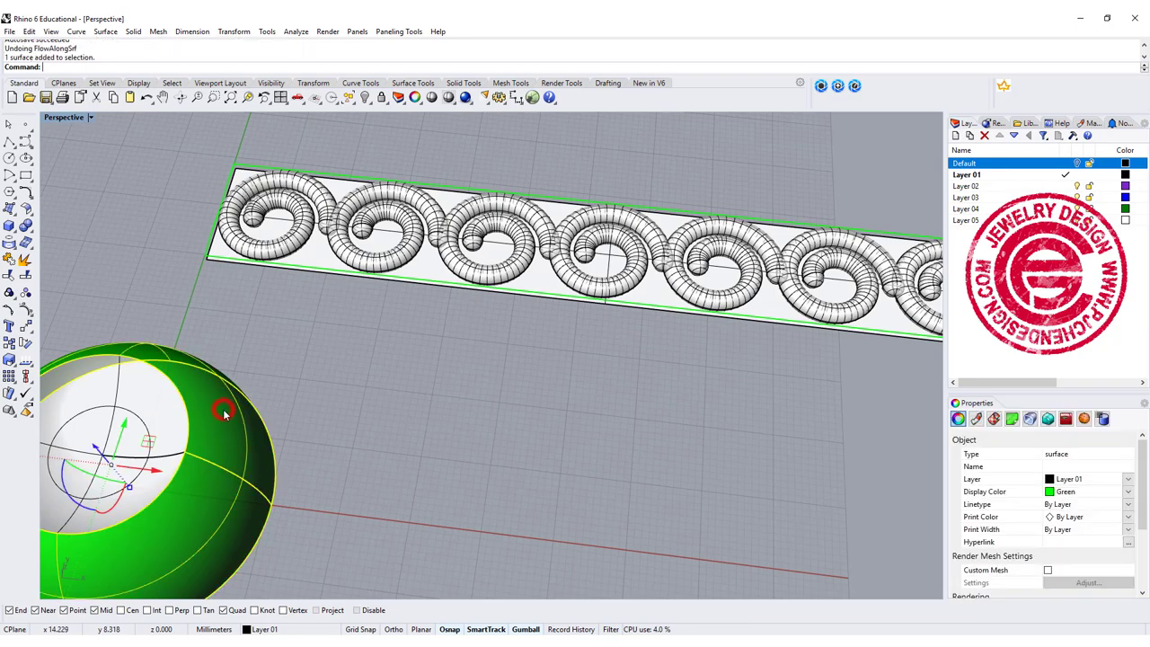
pyautogui.click(337, 346)
pyautogui.moveTo(362, 361); pyautogui.dragTo(371, 326, button='right')
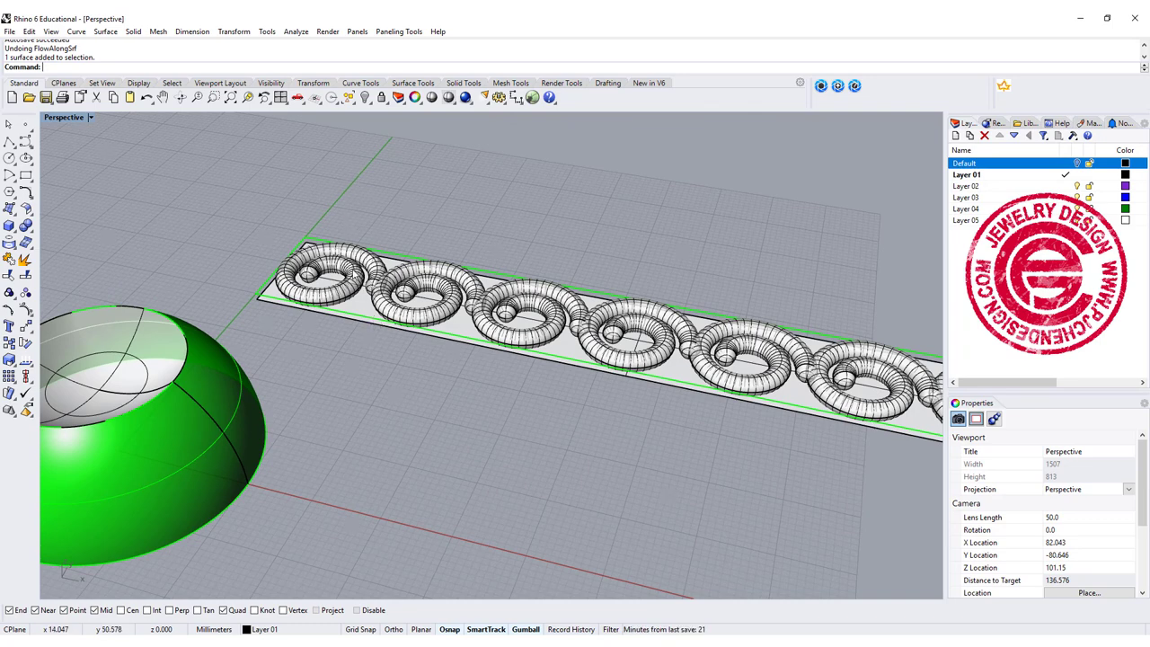
pyautogui.click(25, 362)
pyautogui.click(359, 307)
pyautogui.rightClick(341, 368)
pyautogui.click(261, 309)
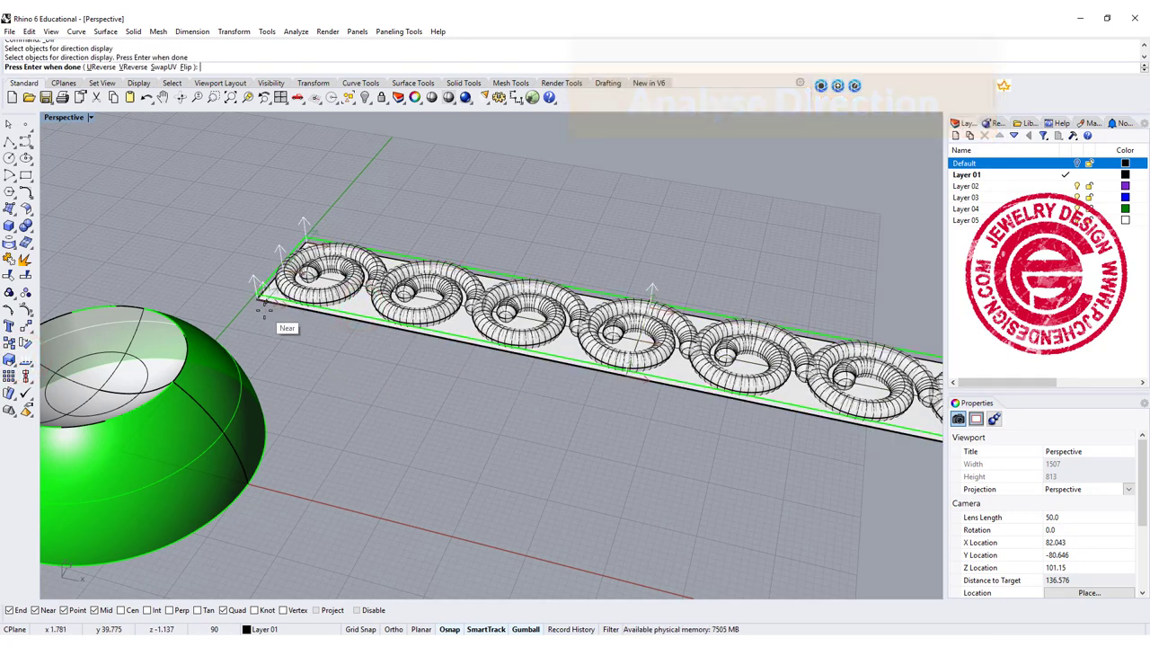
pyautogui.rightClick(219, 348)
# - Flip the green dome's surface direction, then zoom out to show dome and strip
pyautogui.click(206, 395)
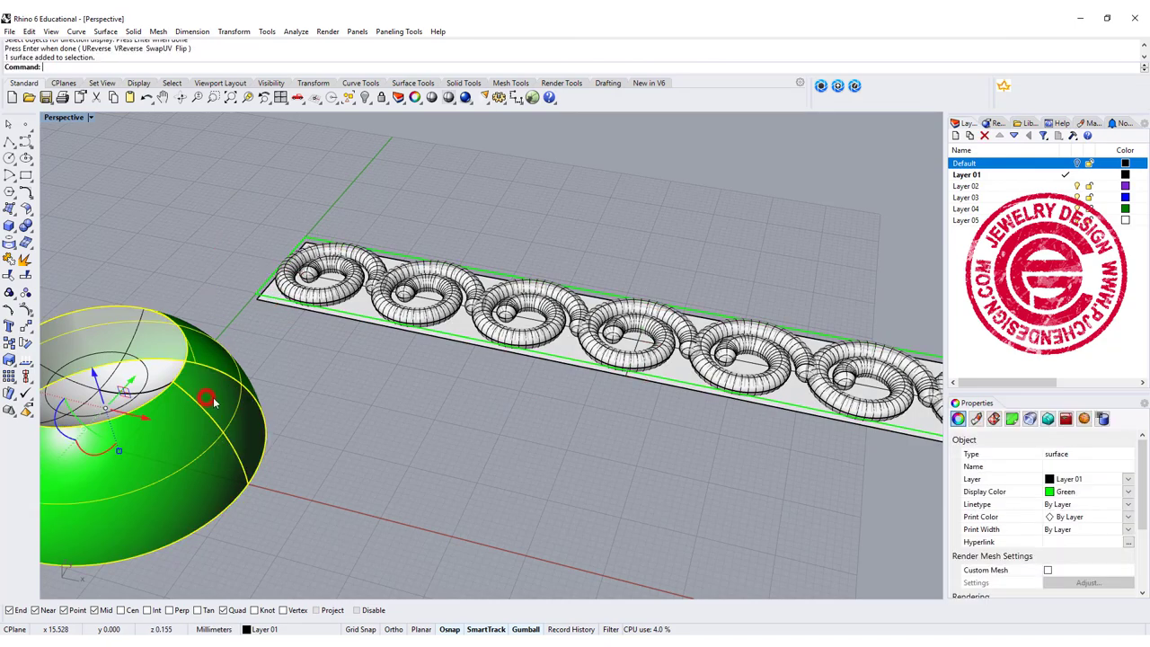
pyautogui.rightClick(351, 440)
pyautogui.moveTo(296, 450); pyautogui.dragTo(359, 439, button='right')
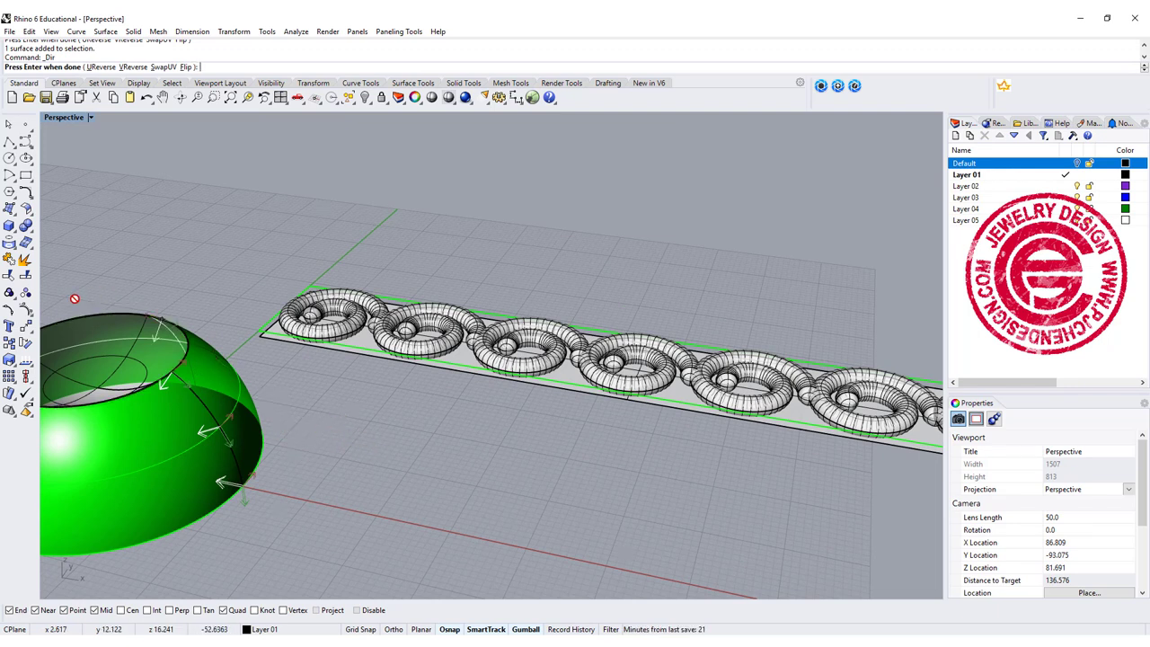
pyautogui.click(229, 347)
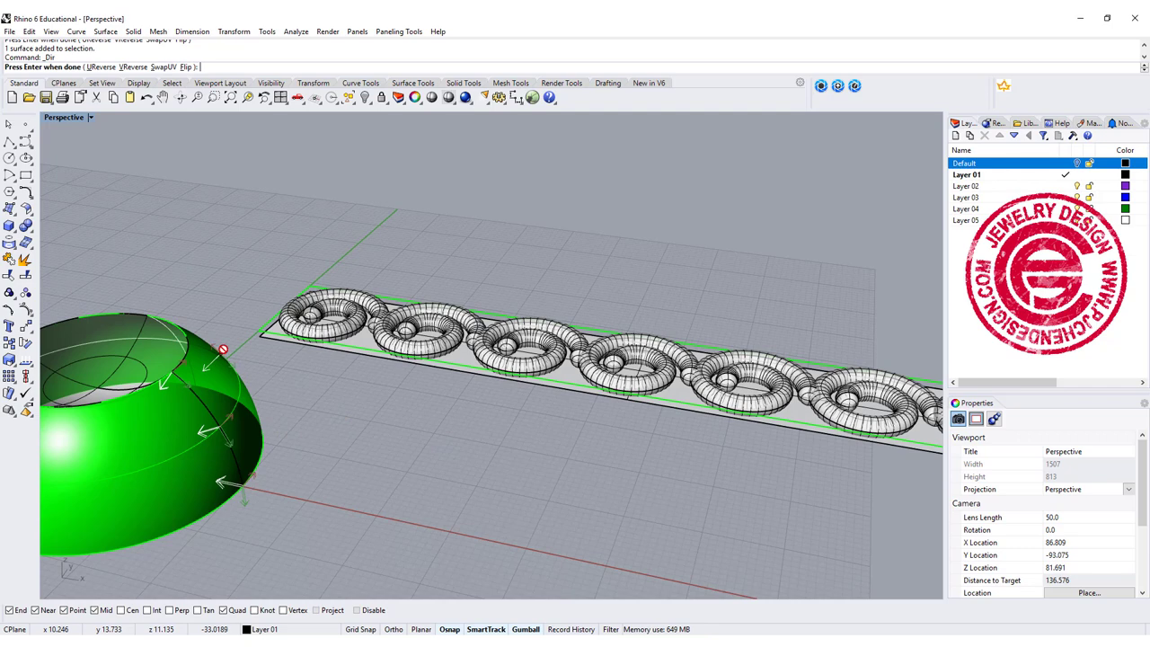
pyautogui.press('Return')
pyautogui.click(391, 449)
pyautogui.scroll(-3, 388, 440)
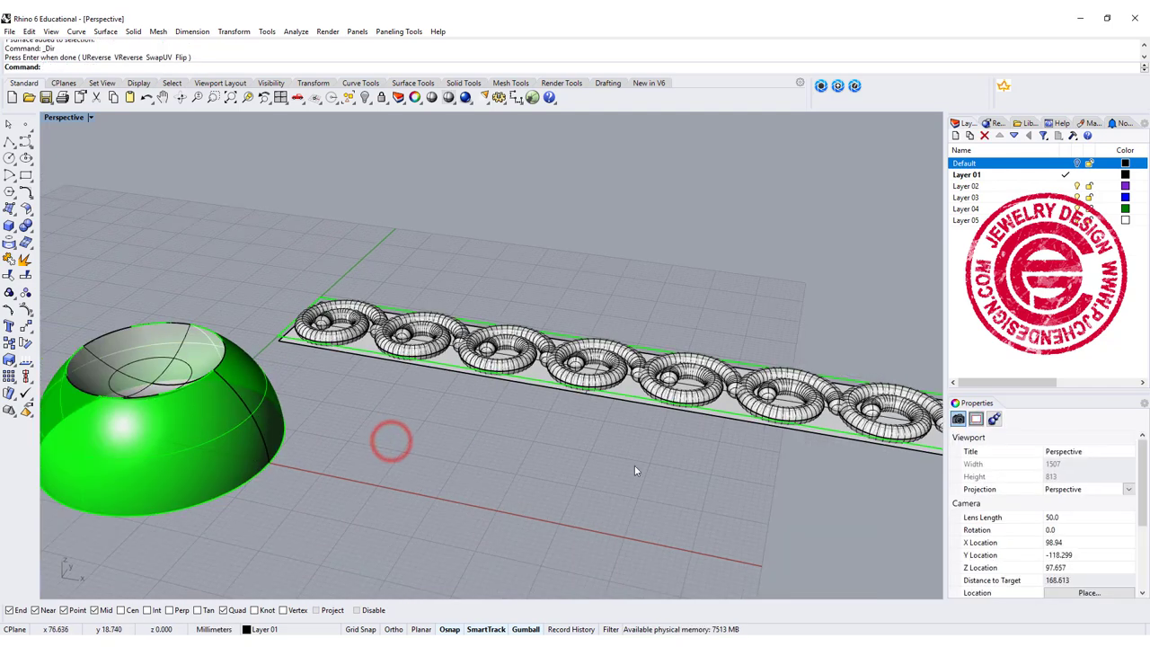
pyautogui.moveTo(388, 440); pyautogui.dragTo(580, 371, button='right')
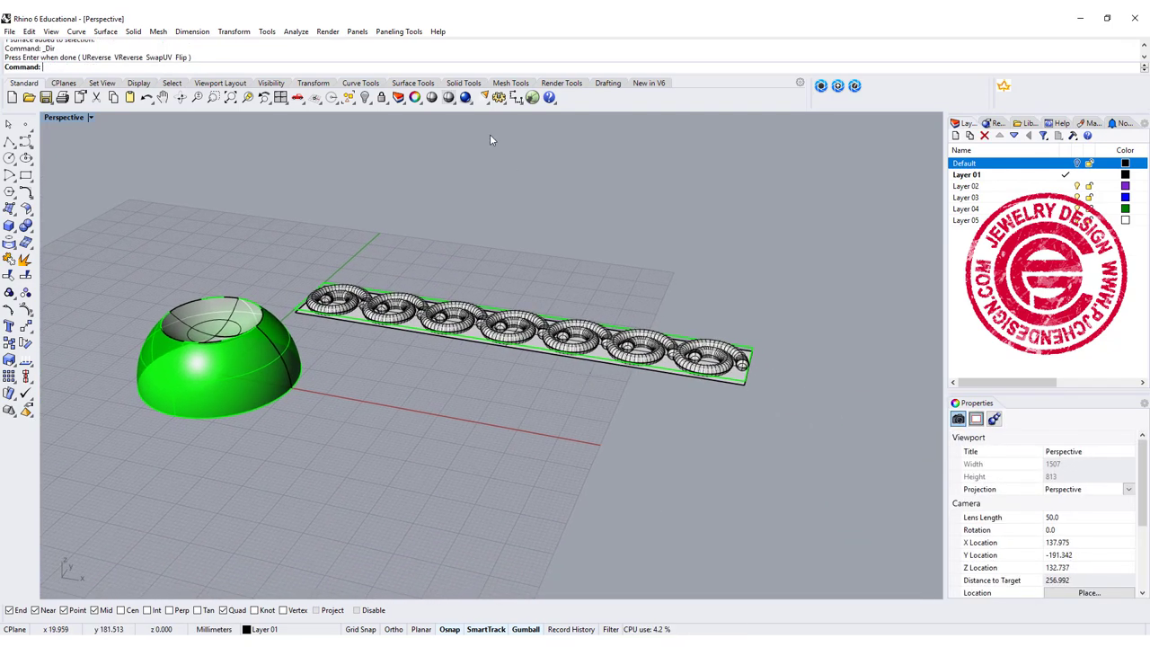
# - In Options > View > Display Modes > Ghosted, set backfaces to Single color for all backfaces, Cyan
pyautogui.click(499, 99)
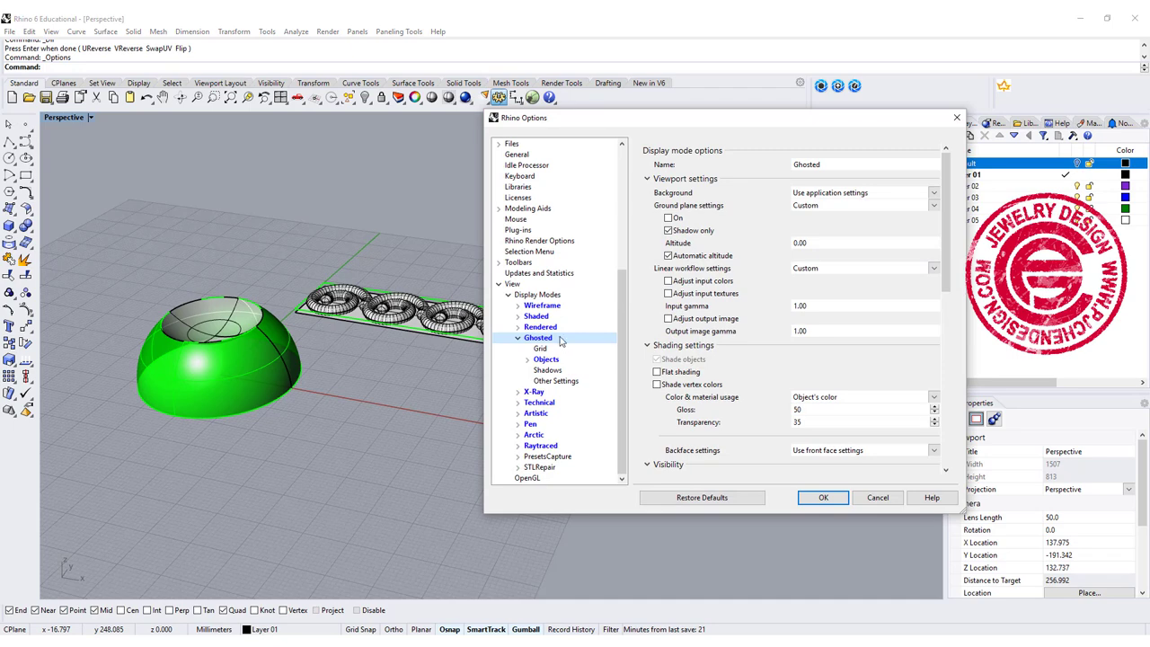
pyautogui.click(525, 284)
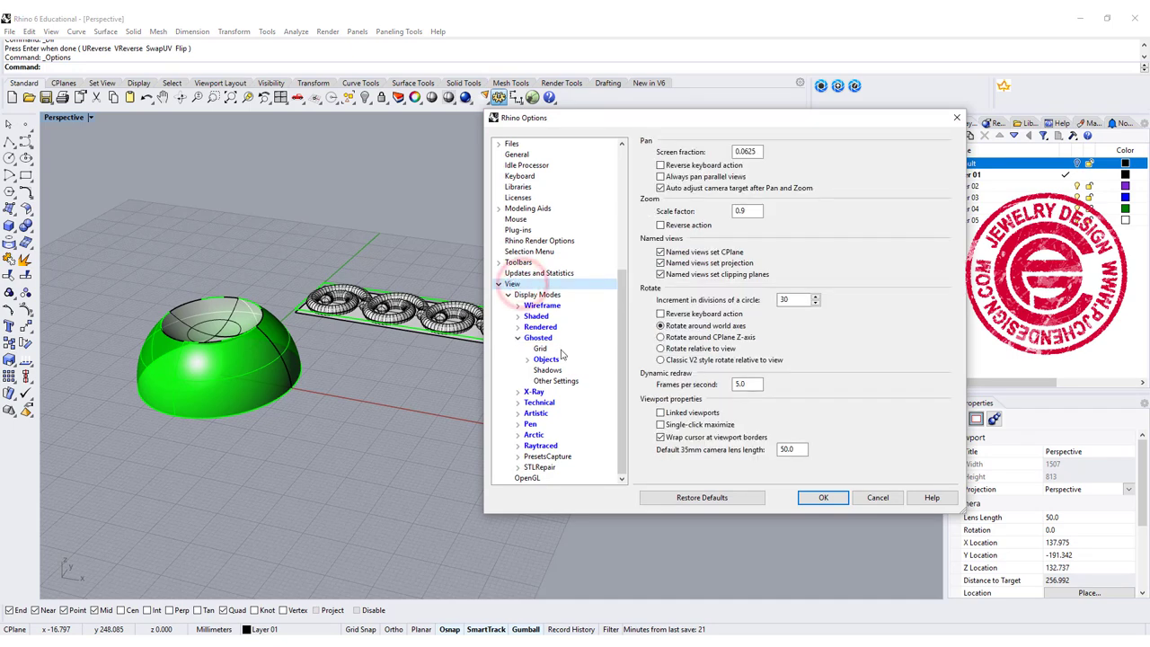
pyautogui.click(567, 340)
pyautogui.scroll(-3, 767, 357)
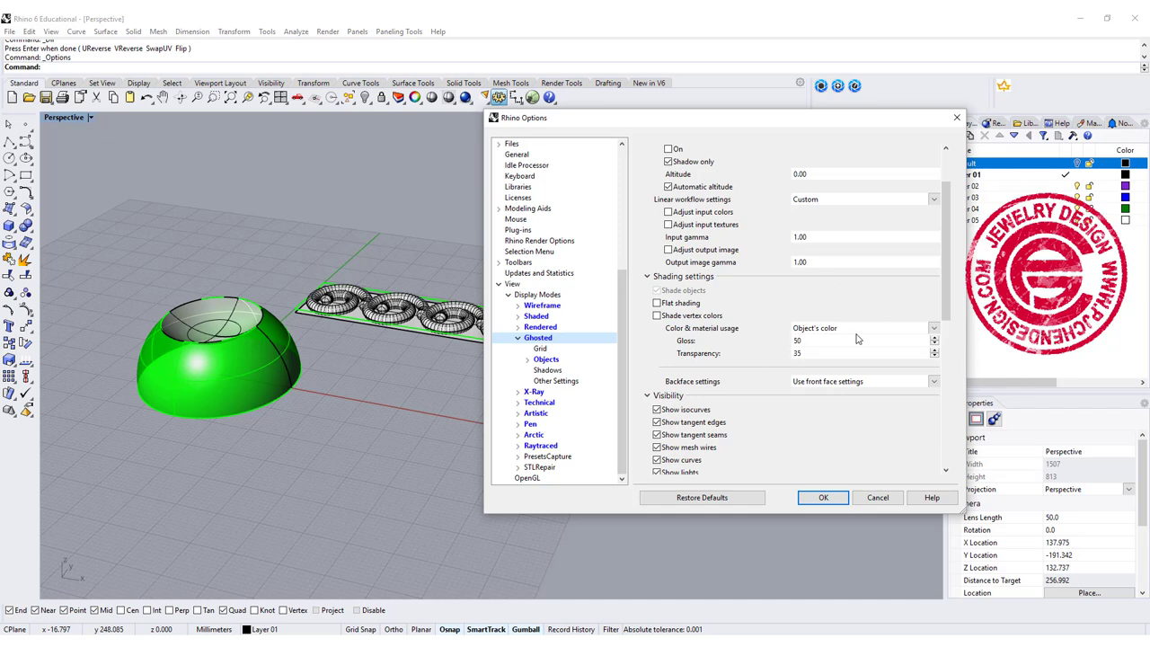
pyautogui.click(858, 383)
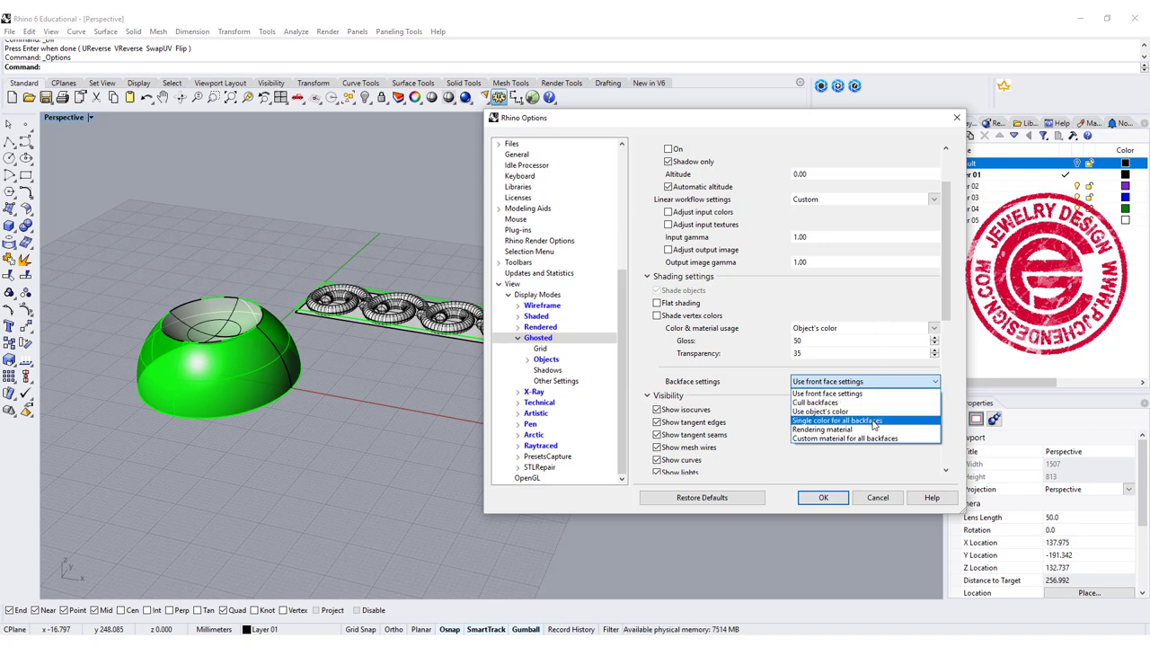
pyautogui.click(872, 421)
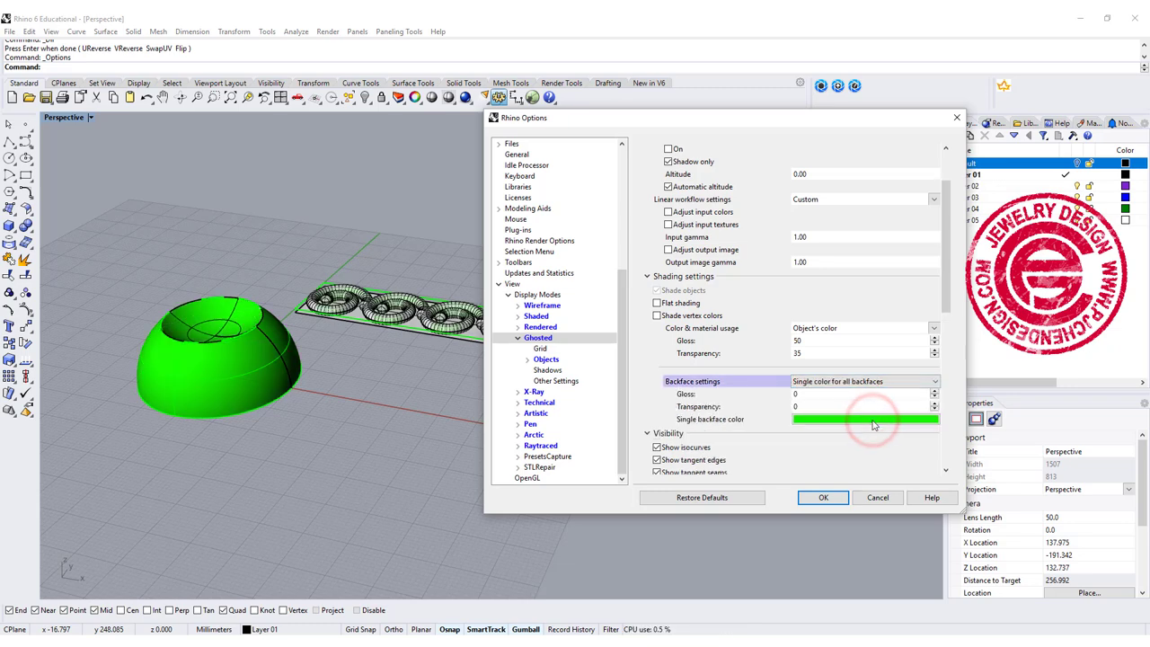
pyautogui.click(808, 421)
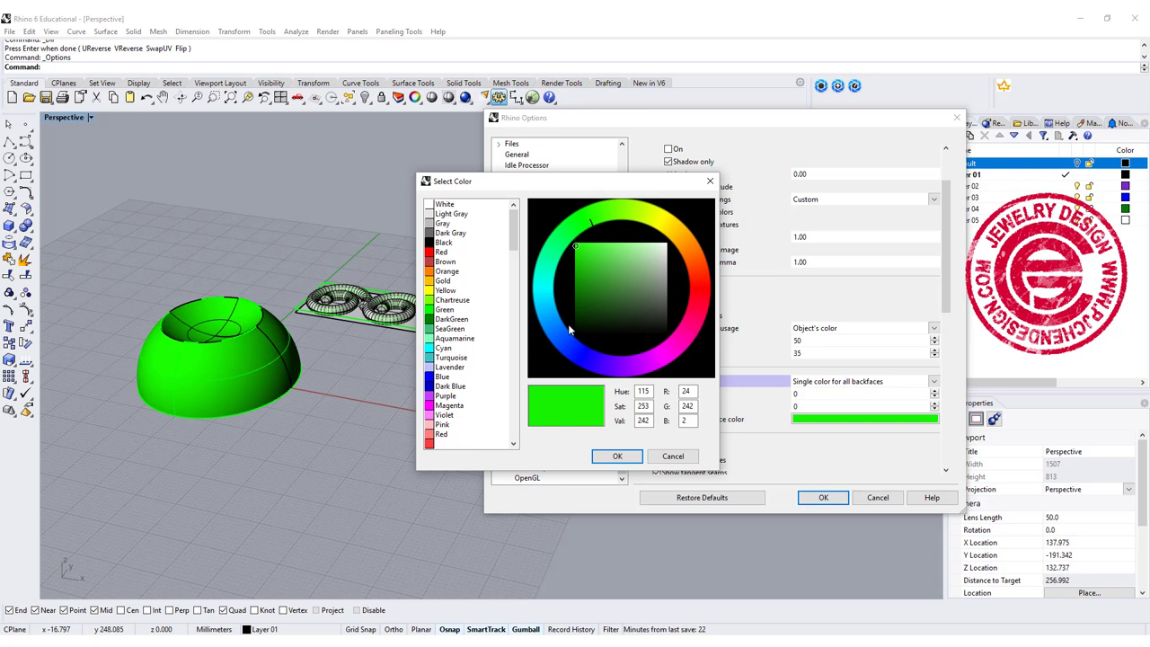
pyautogui.click(553, 326)
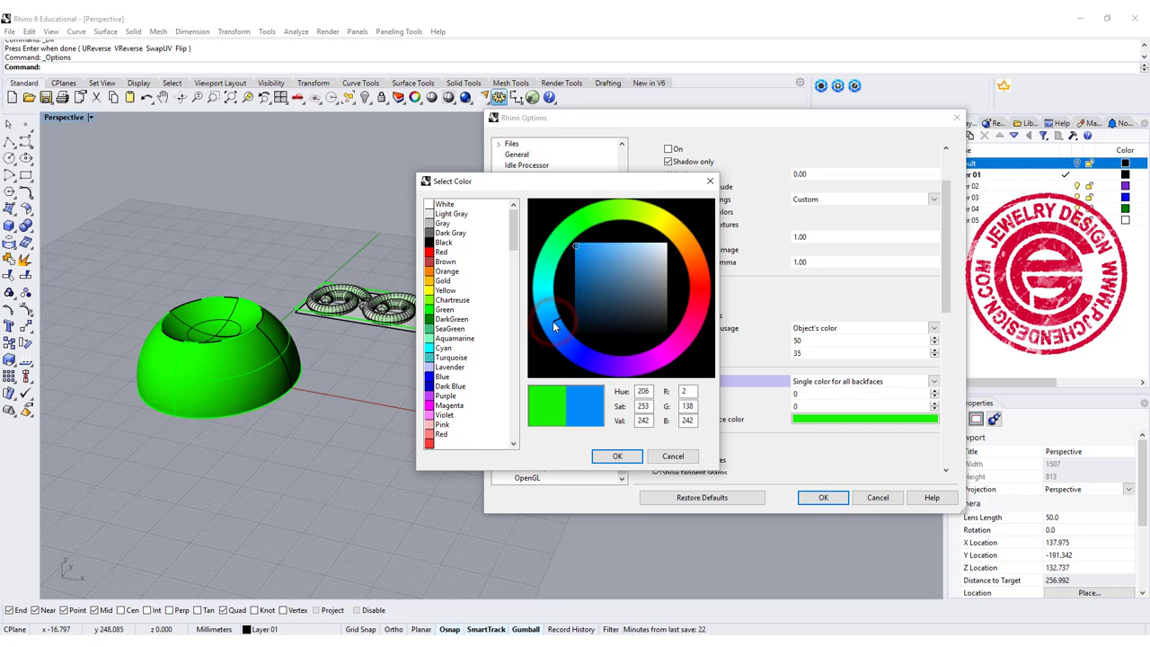
pyautogui.click(444, 347)
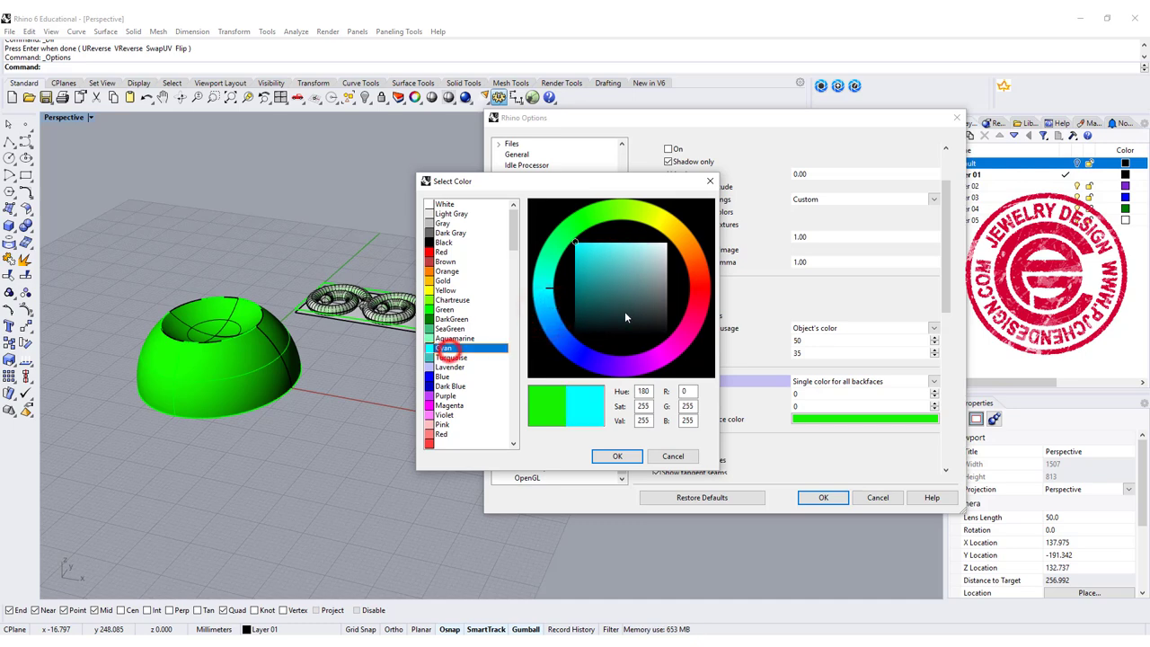
pyautogui.click(617, 456)
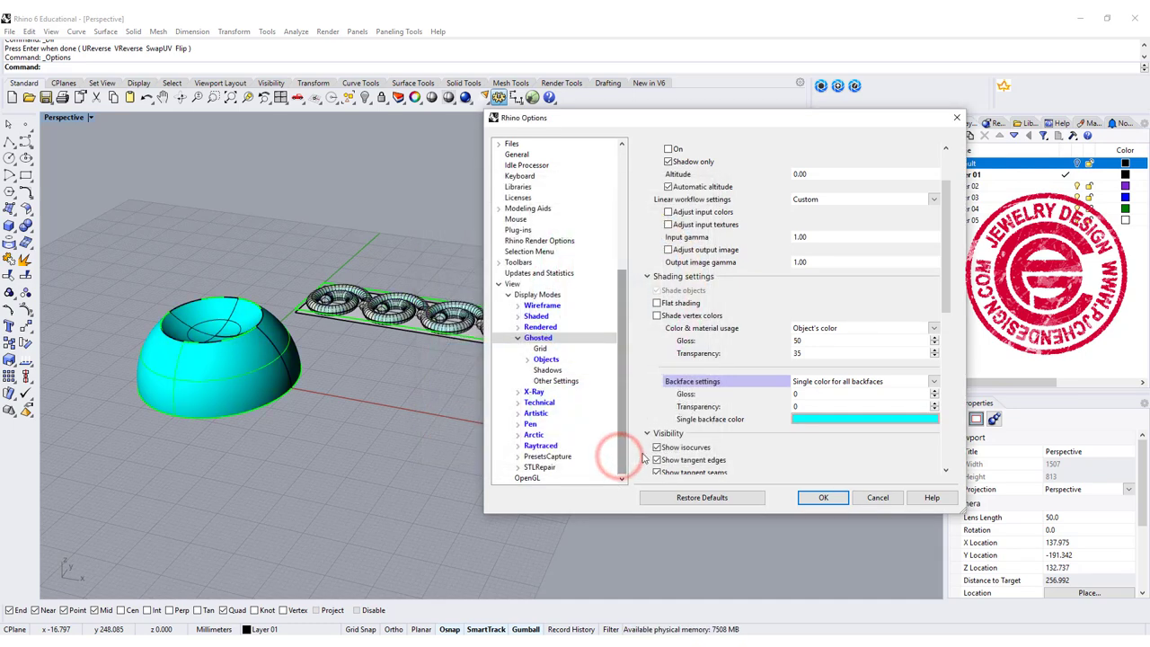
# - Apply the display options and set the dome's Display Color to By Layer
pyautogui.click(822, 496)
pyautogui.click(286, 368)
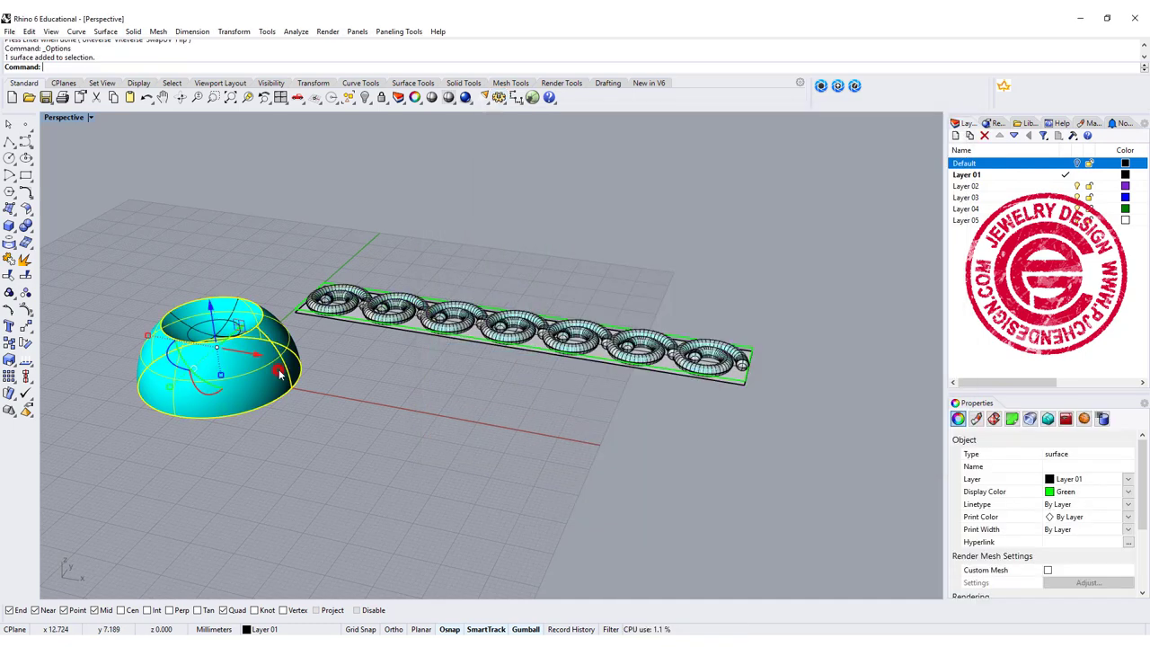
pyautogui.click(1128, 500)
pyautogui.click(1087, 505)
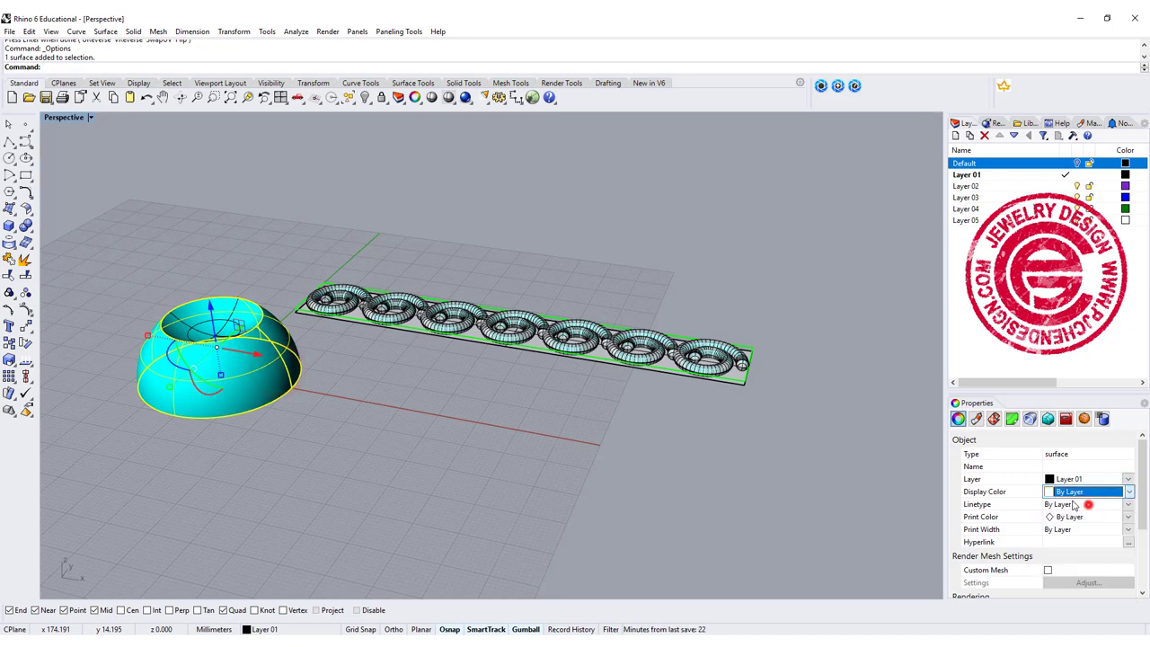
pyautogui.click(615, 468)
pyautogui.moveTo(616, 464); pyautogui.dragTo(354, 385, button='right')
# - Orbit and zoom around the cyan dome and the spiral strip to inspect them
pyautogui.click(451, 276)
pyautogui.scroll(5, 294, 426)
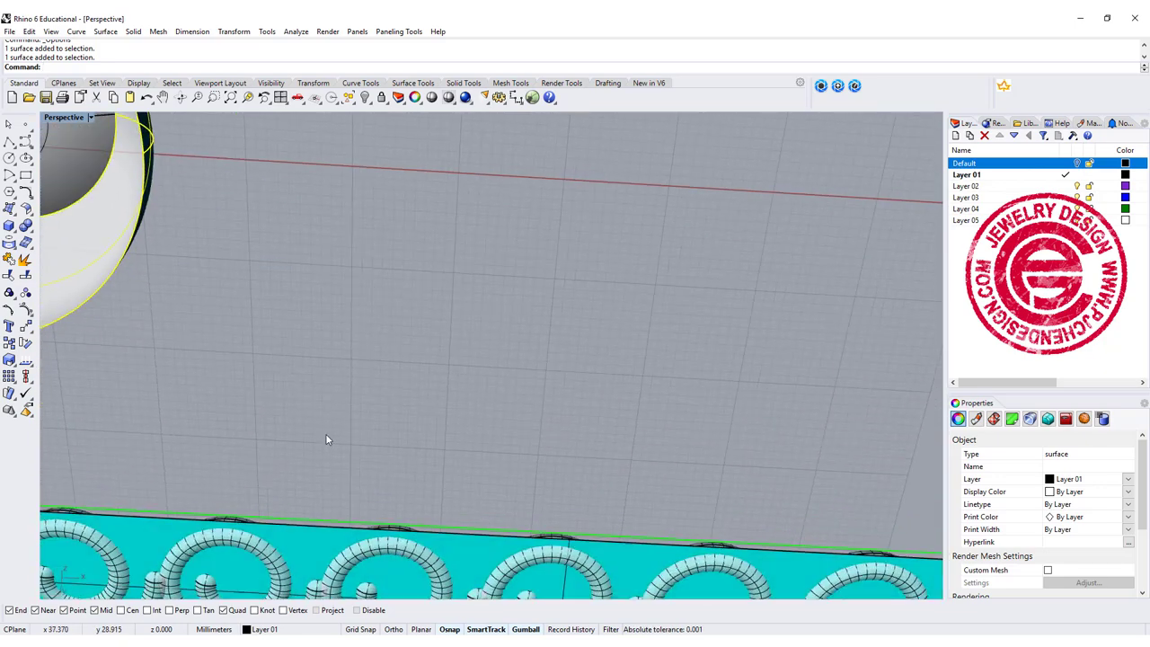
pyautogui.moveTo(326, 439); pyautogui.dragTo(331, 354, button='right')
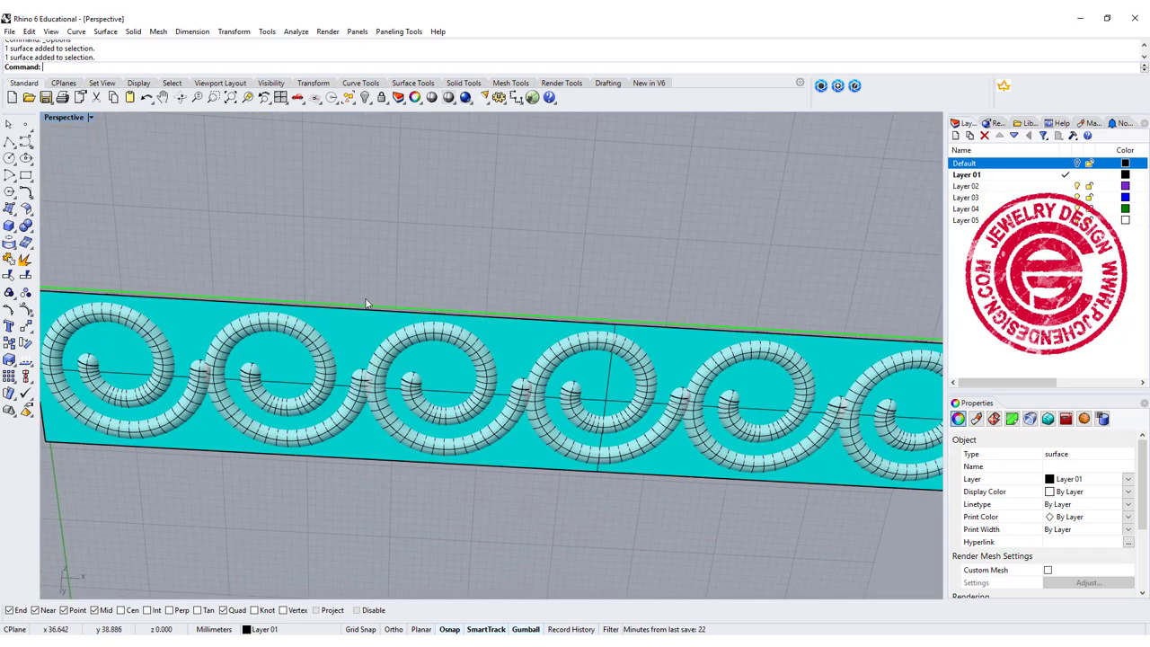
pyautogui.moveTo(361, 222); pyautogui.dragTo(341, 347, button='right')
pyautogui.scroll(-5, 341, 347)
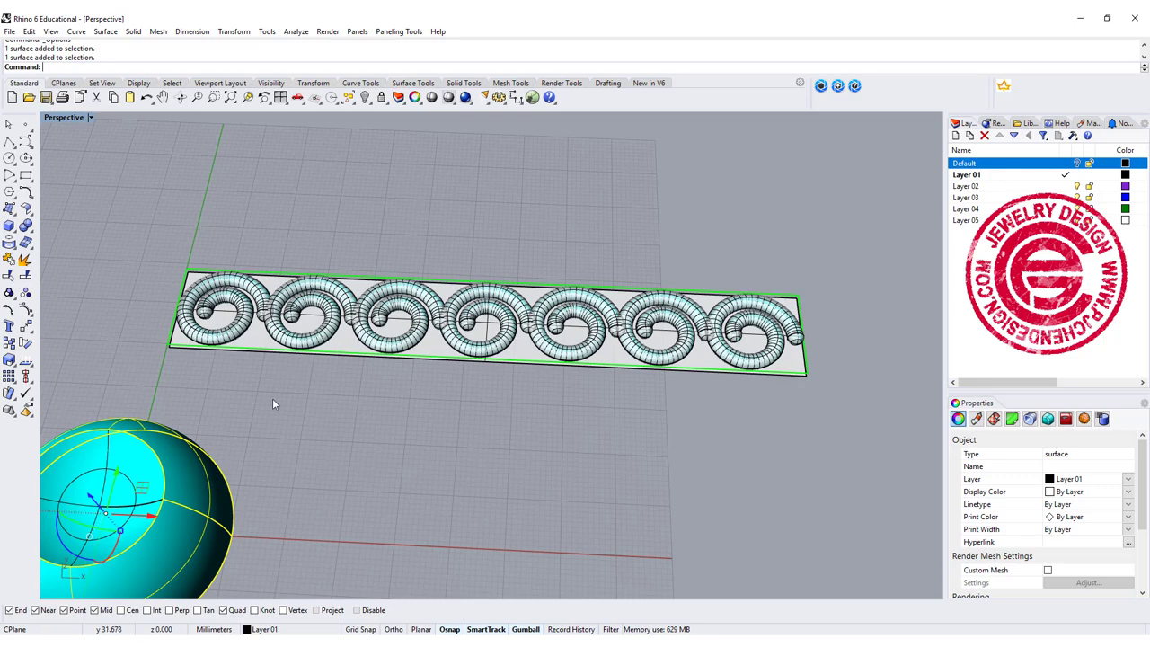
pyautogui.moveTo(269, 409)
pyautogui.mouseDown(button='right')
pyautogui.moveTo(278, 385)
pyautogui.moveTo(268, 386)
pyautogui.mouseUp(button='right')
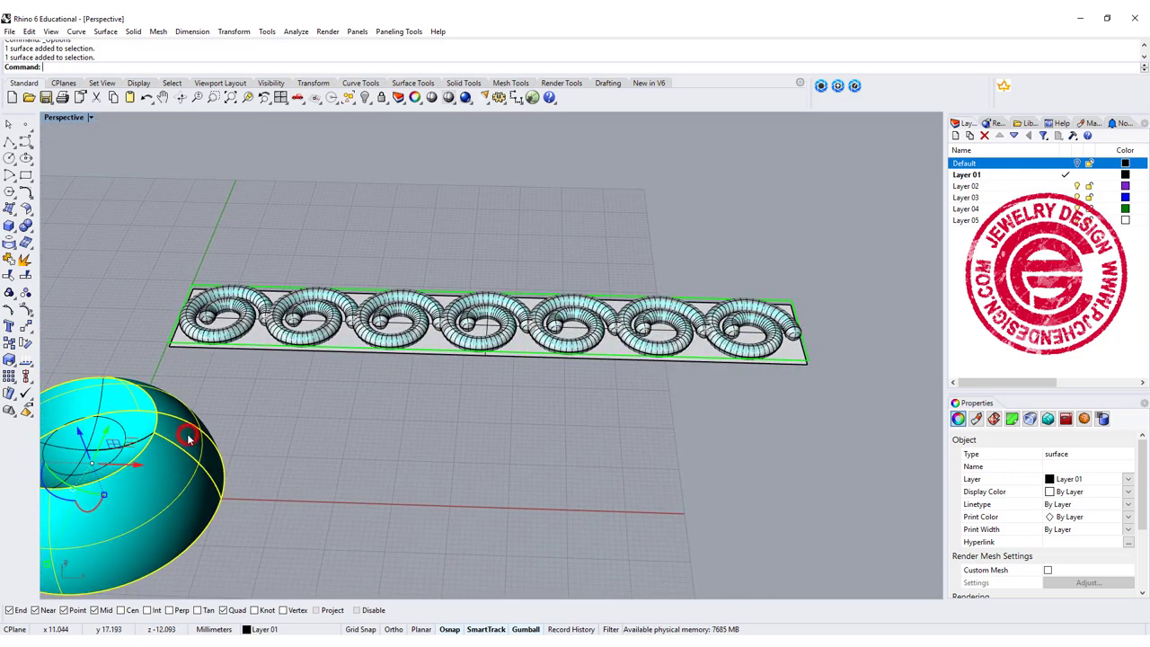
pyautogui.keyDown('shift'); pyautogui.moveTo(264, 436); pyautogui.dragTo(255, 373, button='right'); pyautogui.keyUp('shift')
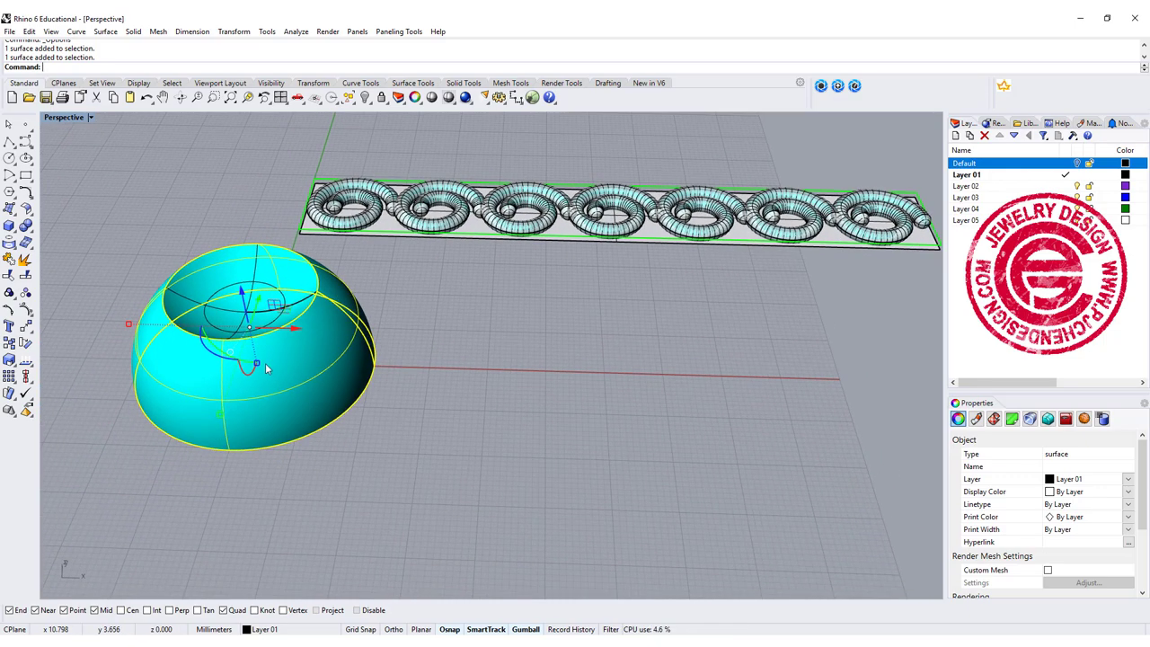
pyautogui.scroll(5, 381, 269)
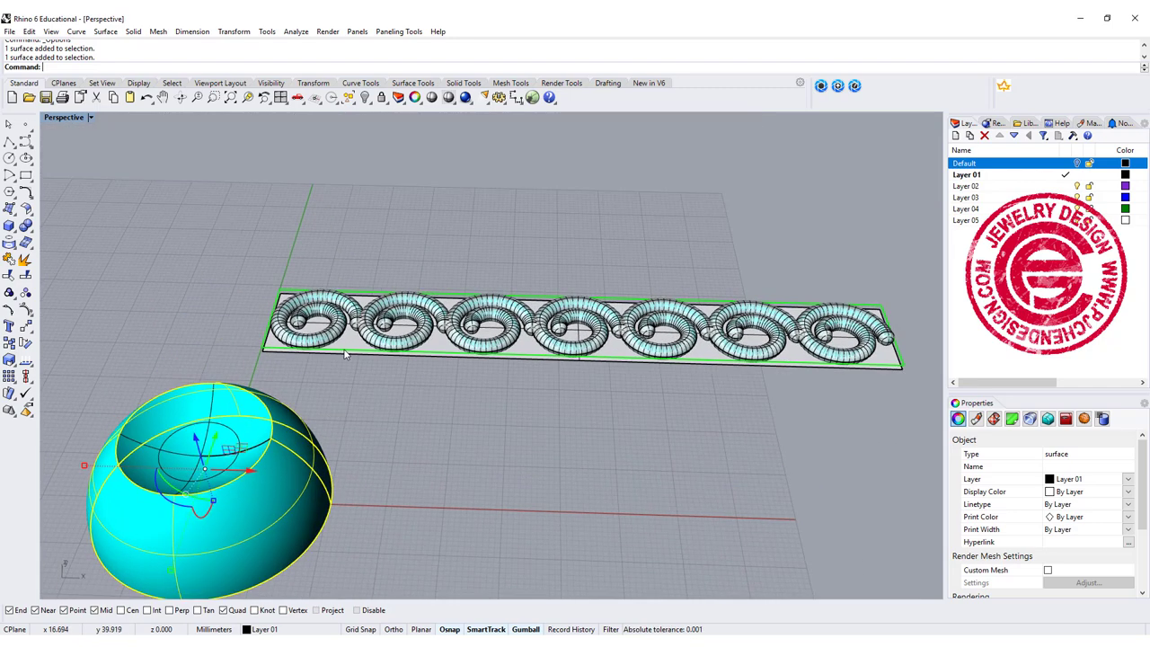
# - Flip the flat strip's surface direction with Dir so it shows cyan, then reorient the view
pyautogui.click(345, 325)
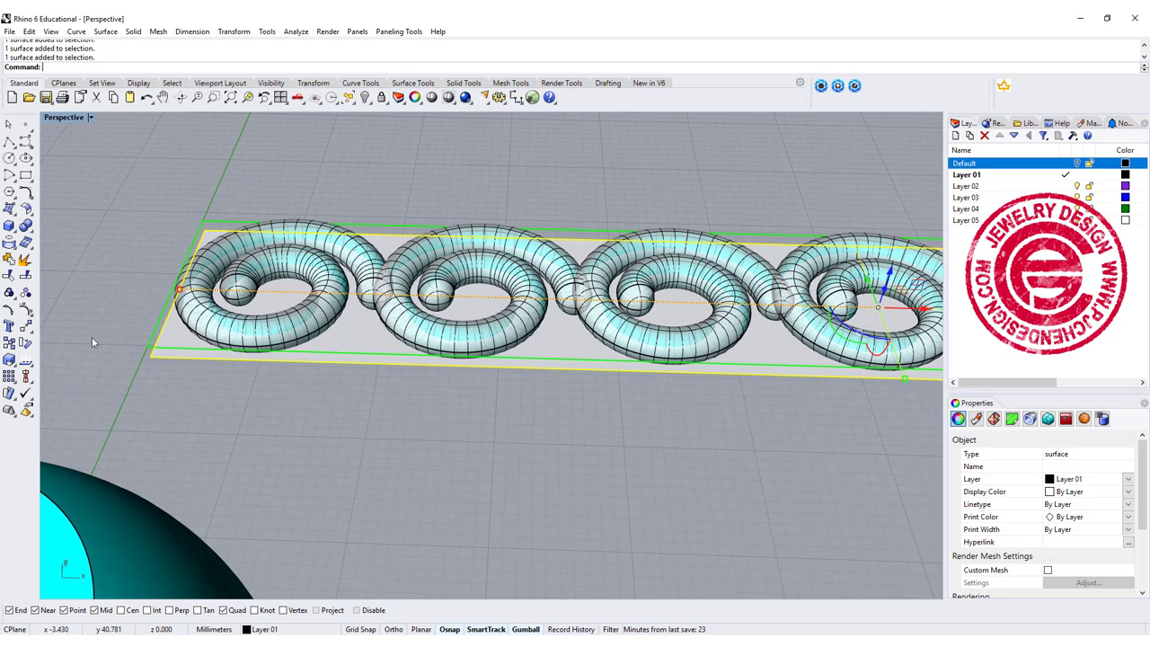
pyautogui.click(26, 360)
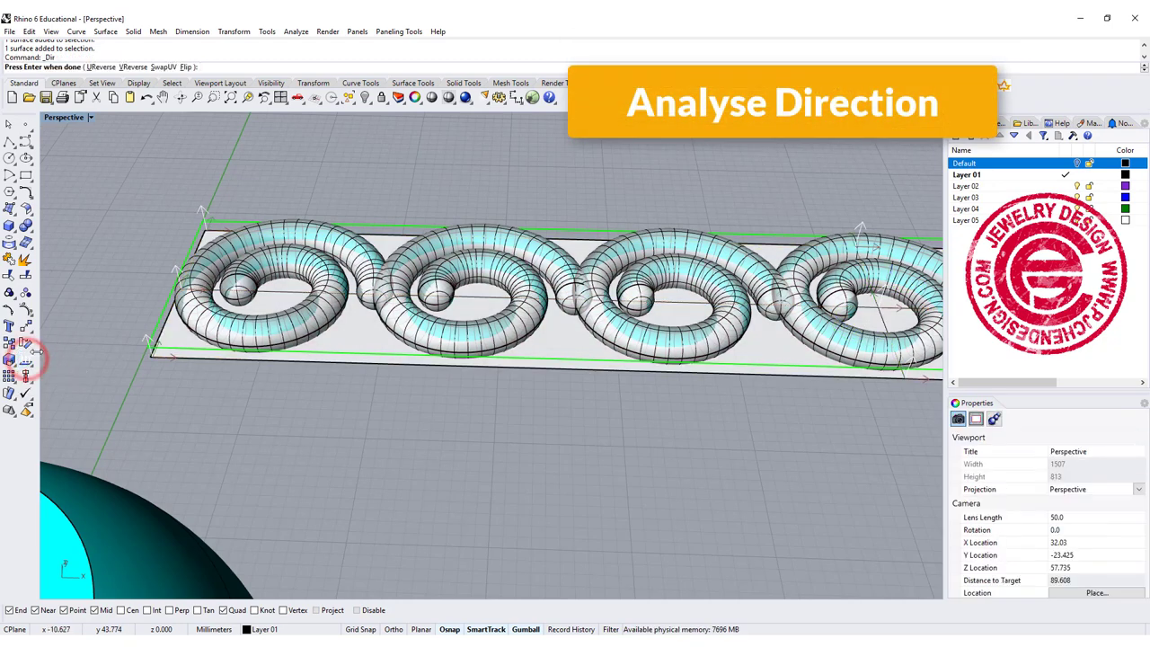
pyautogui.click(185, 66)
pyautogui.rightClick(149, 183)
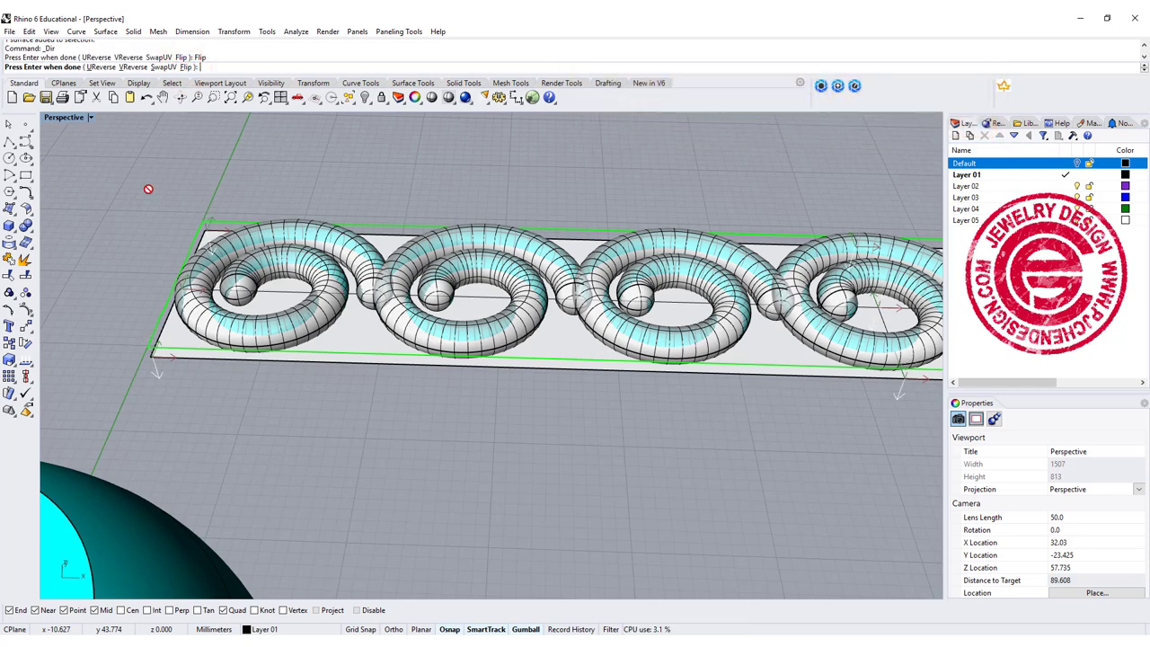
pyautogui.click(149, 181)
pyautogui.moveTo(149, 181); pyautogui.dragTo(428, 345, button='right')
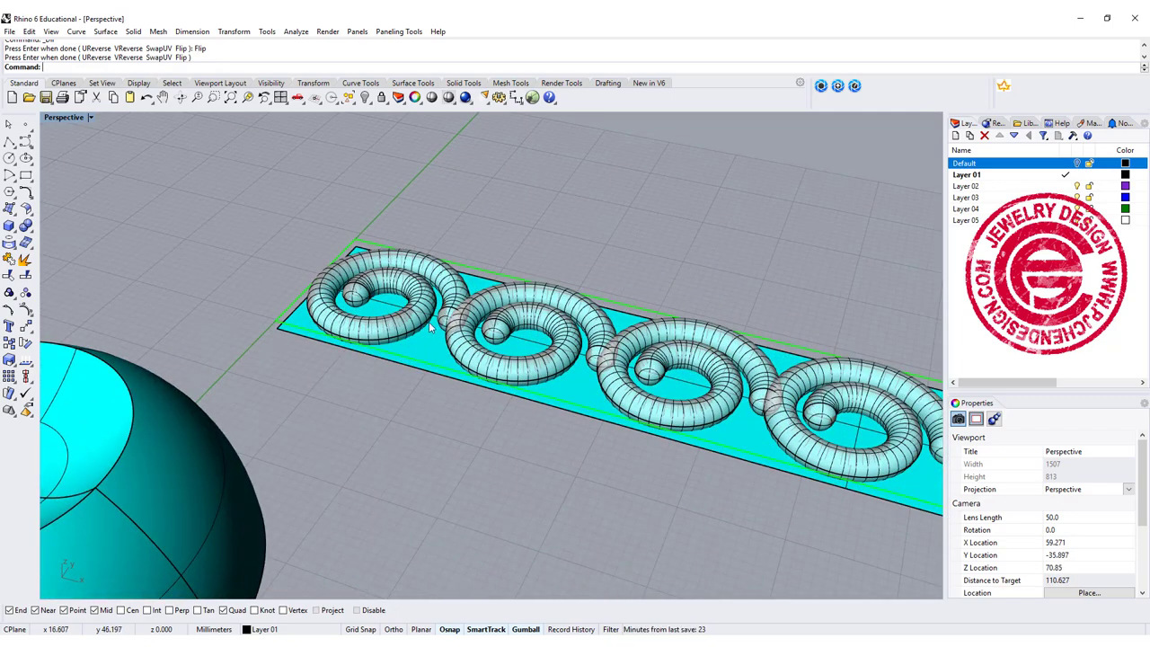
pyautogui.scroll(5, 398, 289)
pyautogui.scroll(-8, 398, 289)
pyautogui.moveTo(429, 344); pyautogui.dragTo(394, 354, button='right')
pyautogui.scroll(-5, 464, 388)
# - Run FlowAlongSrf on the seven spirals, picking the strip's corner edge as base surface
pyautogui.write('FlowAlongSrf')
pyautogui.press('Return')
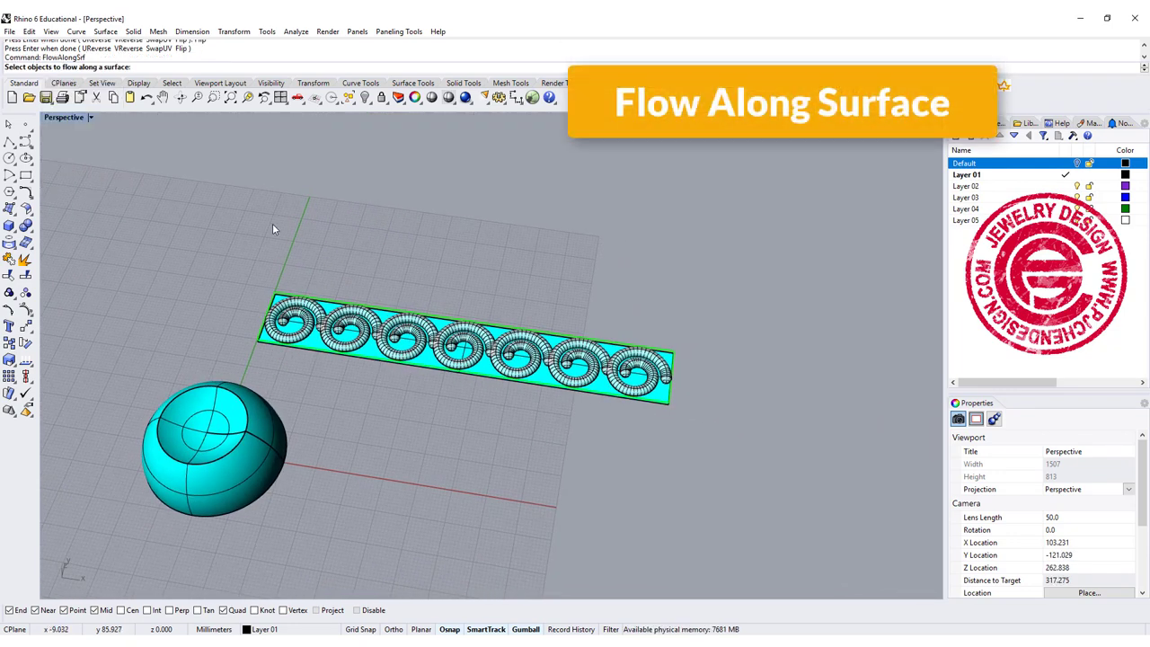
pyautogui.moveTo(286, 271); pyautogui.dragTo(691, 409)
pyautogui.press('Return')
pyautogui.scroll(10, 300, 273)
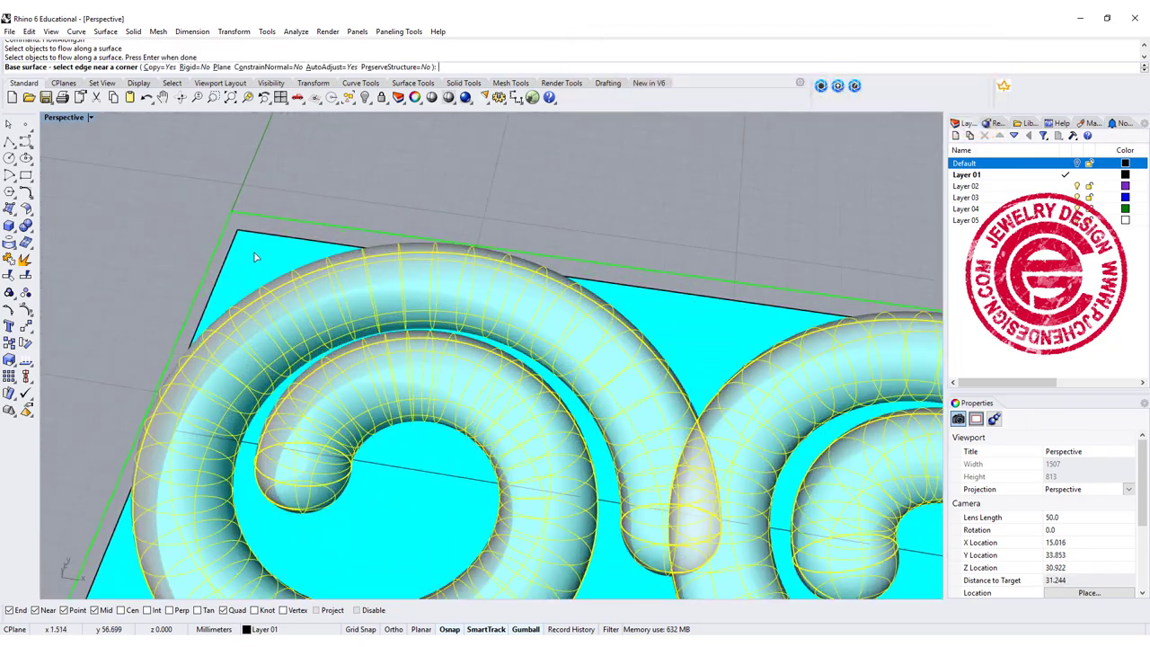
pyautogui.click(254, 253)
# - Pick the dome as target to wrap the spirals around it, then orbit to inspect
pyautogui.scroll(-12, 319, 261)
pyautogui.moveTo(436, 349); pyautogui.dragTo(338, 335, button='right')
pyautogui.scroll(6, 358, 260)
pyautogui.click(366, 248)
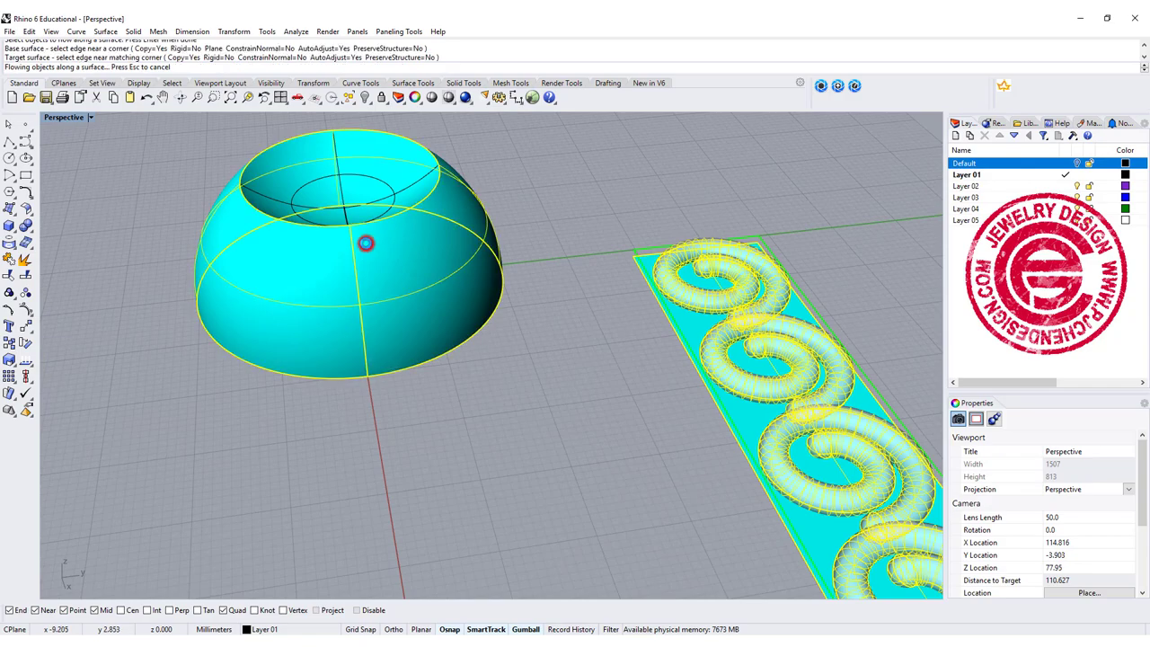
pyautogui.moveTo(474, 269); pyautogui.dragTo(586, 321, button='right')
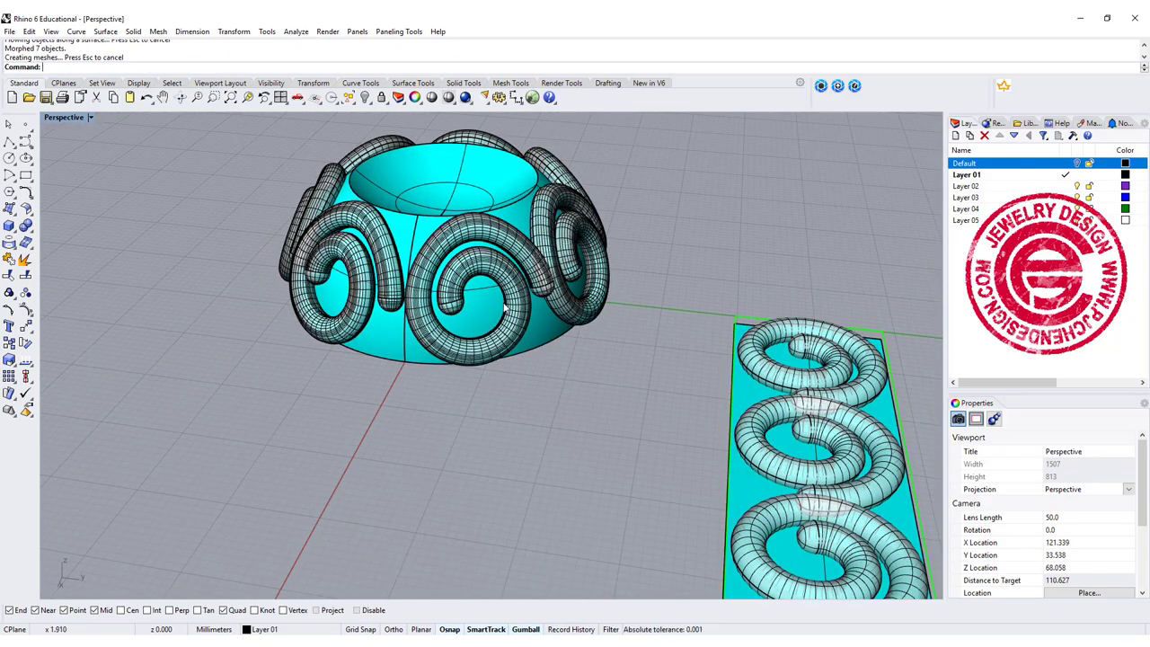
pyautogui.moveTo(461, 236); pyautogui.dragTo(487, 287, button='right')
pyautogui.scroll(-3, 488, 288)
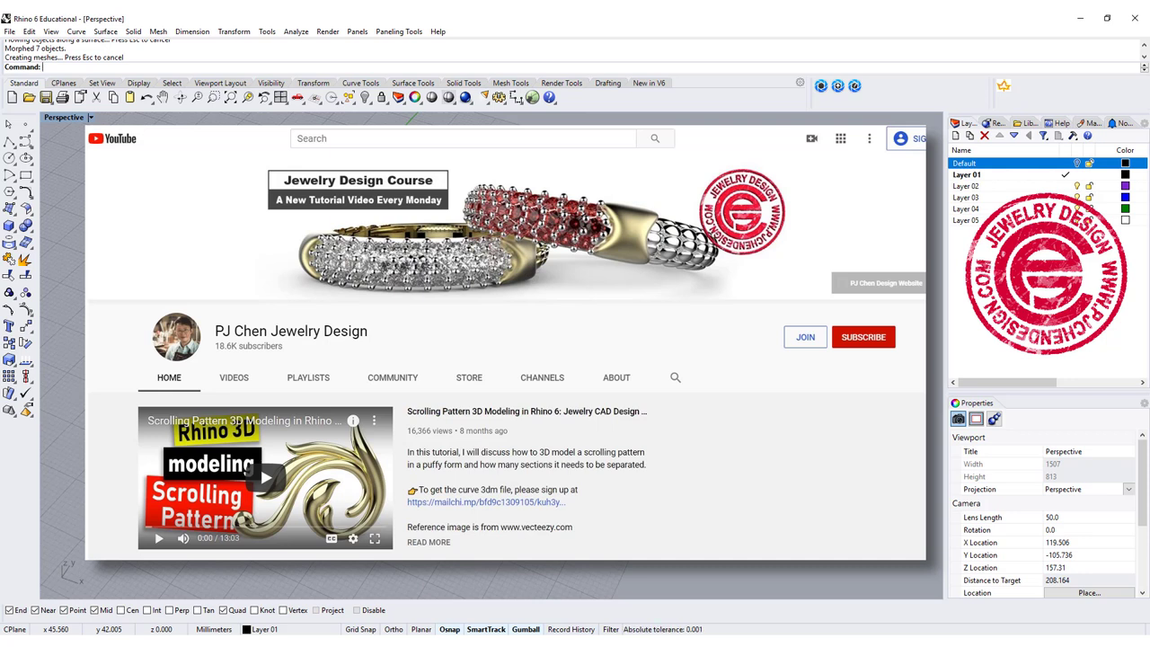